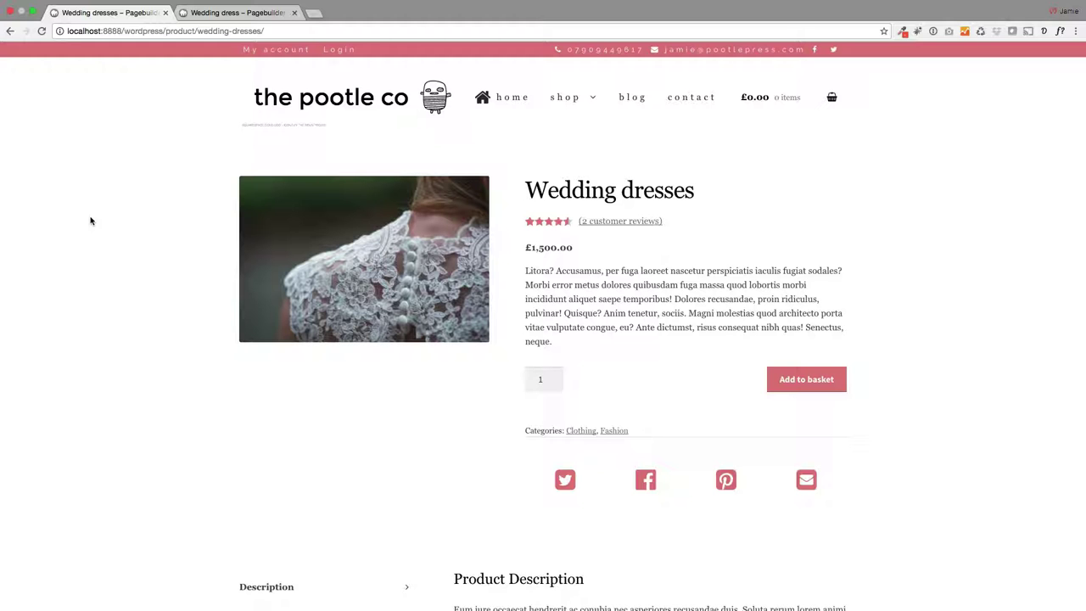
Check the current product page's customer reviews and description tabs.
{"action": "scroll", "coordinate": [230, 317], "scroll_direction": "down", "scroll_amount": 4}
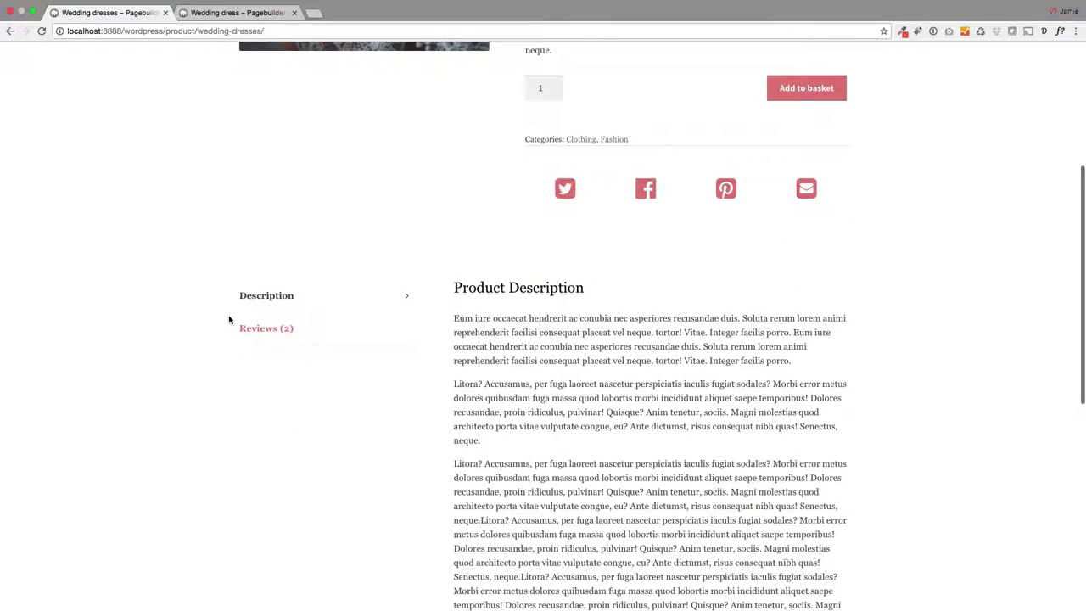
{"action": "left_click", "coordinate": [285, 328]}
{"action": "left_click", "coordinate": [289, 295]}
{"action": "scroll", "coordinate": [186, 323], "scroll_direction": "down", "scroll_amount": 3}
{"action": "scroll", "coordinate": [188, 333], "scroll_direction": "up", "scroll_amount": 6}
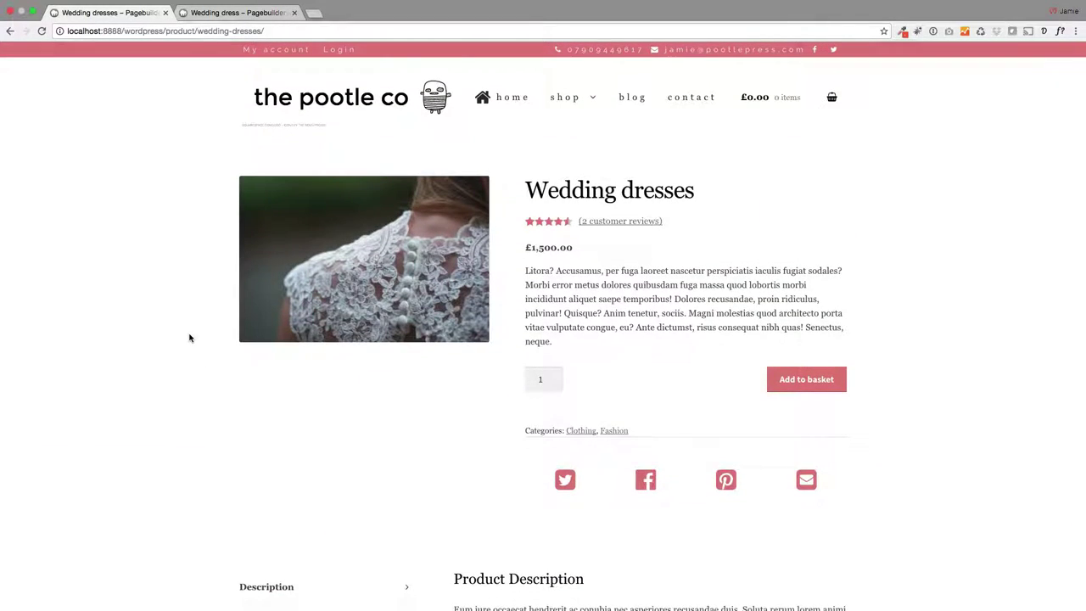
Switch to the finished Wedding dress example and scroll through it to the footer and back.
{"action": "left_click", "coordinate": [224, 14]}
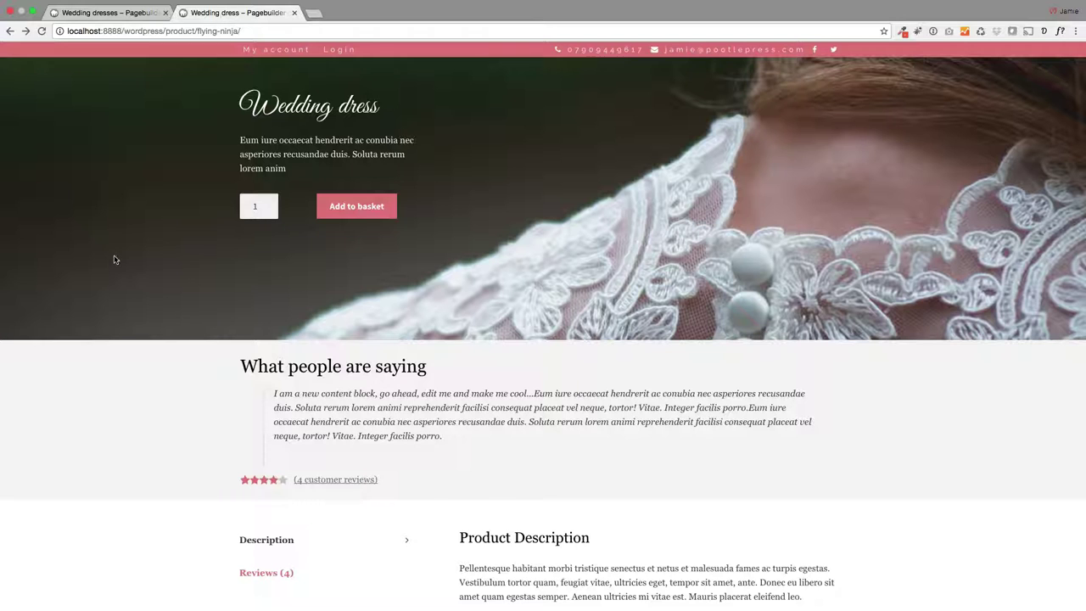
{"action": "scroll", "coordinate": [104, 323], "scroll_direction": "down", "scroll_amount": 2}
{"action": "scroll", "coordinate": [106, 325], "scroll_direction": "up", "scroll_amount": 2}
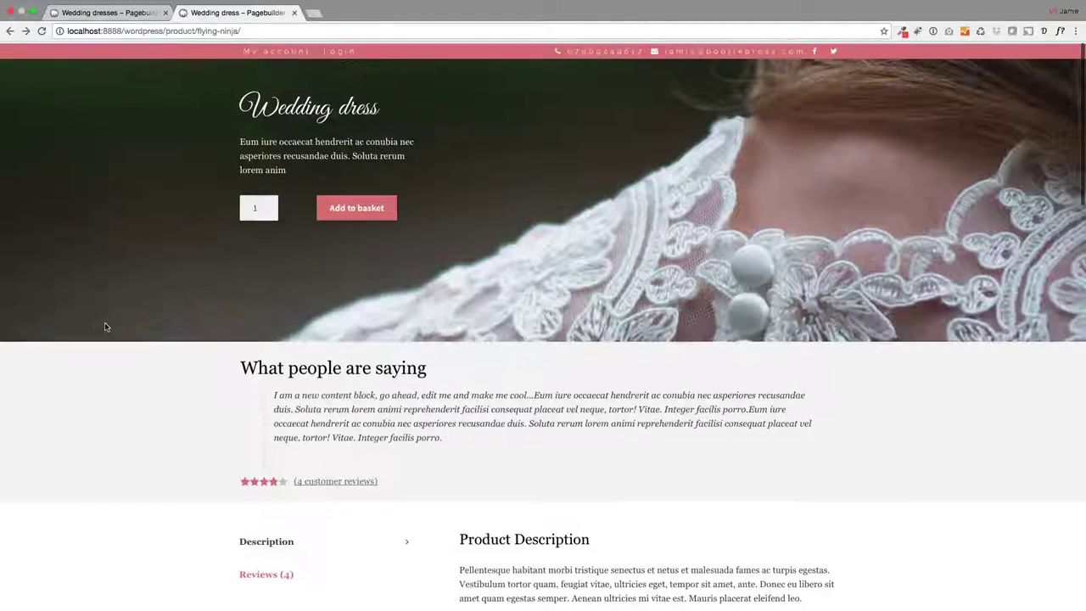
{"action": "scroll", "coordinate": [105, 327], "scroll_direction": "down", "scroll_amount": 2}
{"action": "scroll", "coordinate": [104, 328], "scroll_direction": "up", "scroll_amount": 2}
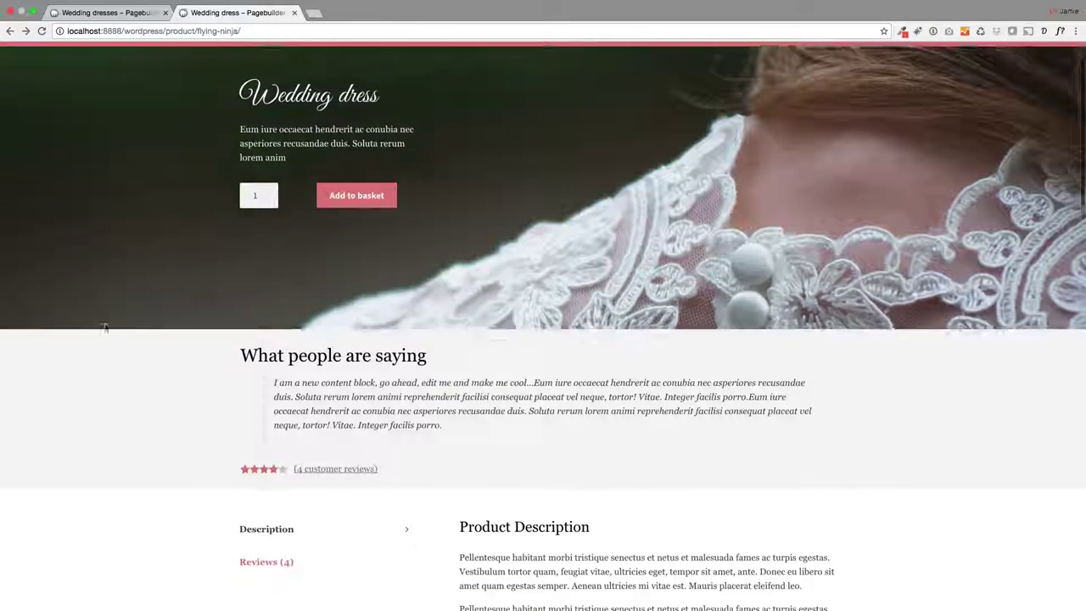
{"action": "scroll", "coordinate": [104, 327], "scroll_direction": "up", "scroll_amount": 1}
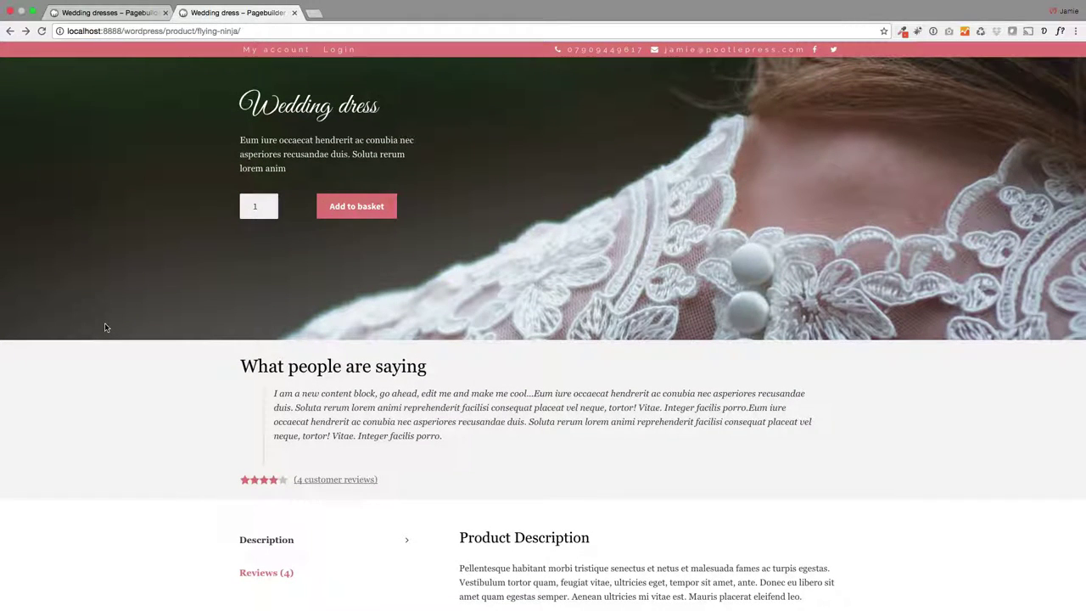
{"action": "scroll", "coordinate": [106, 329], "scroll_direction": "down", "scroll_amount": 5}
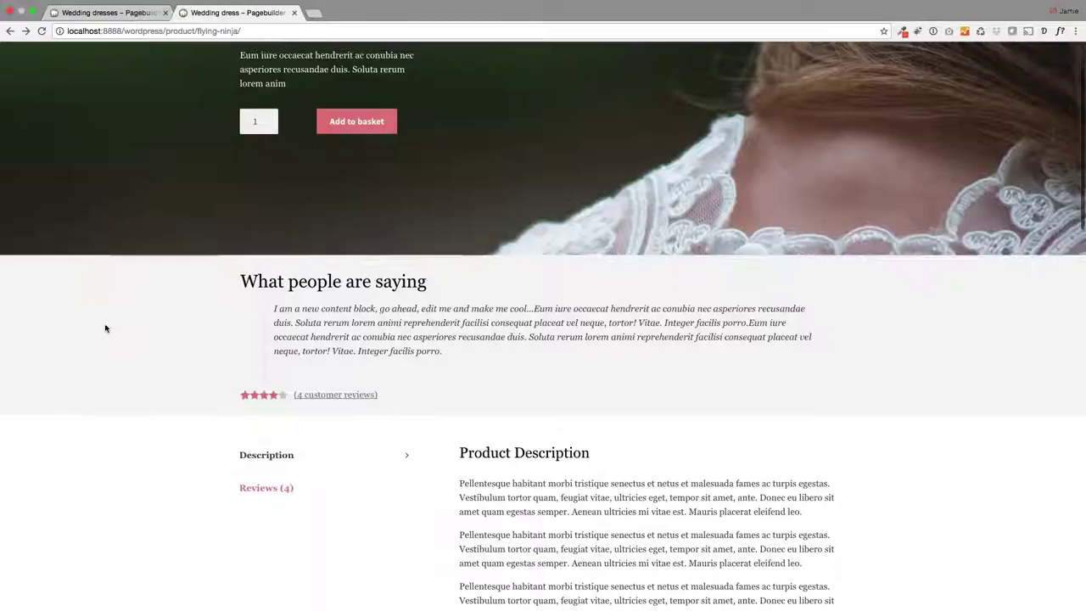
{"action": "scroll", "coordinate": [105, 328], "scroll_direction": "down", "scroll_amount": 7}
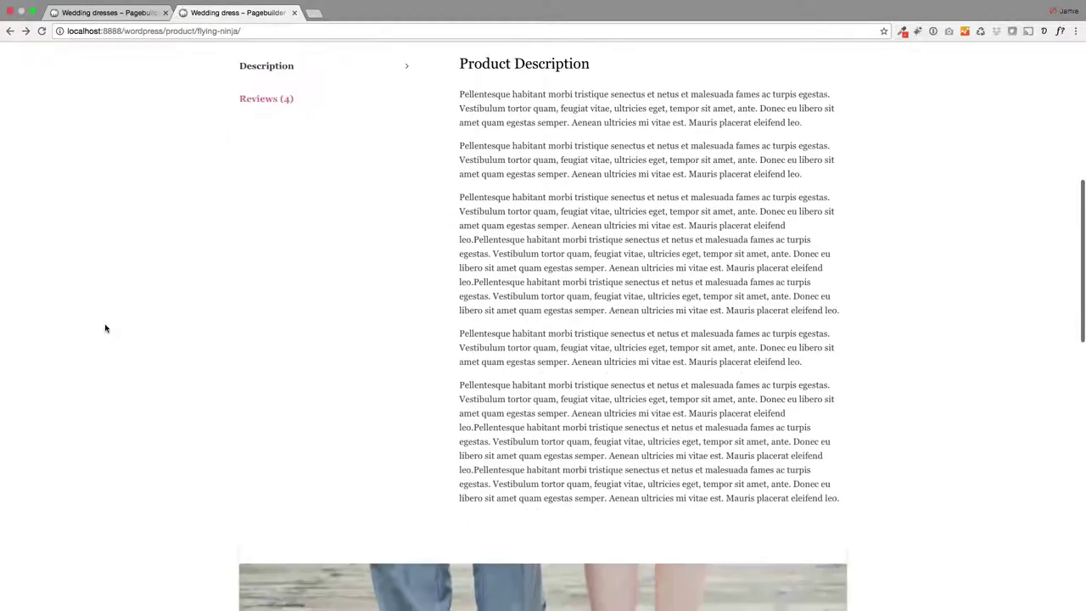
{"action": "scroll", "coordinate": [105, 328], "scroll_direction": "down", "scroll_amount": 6}
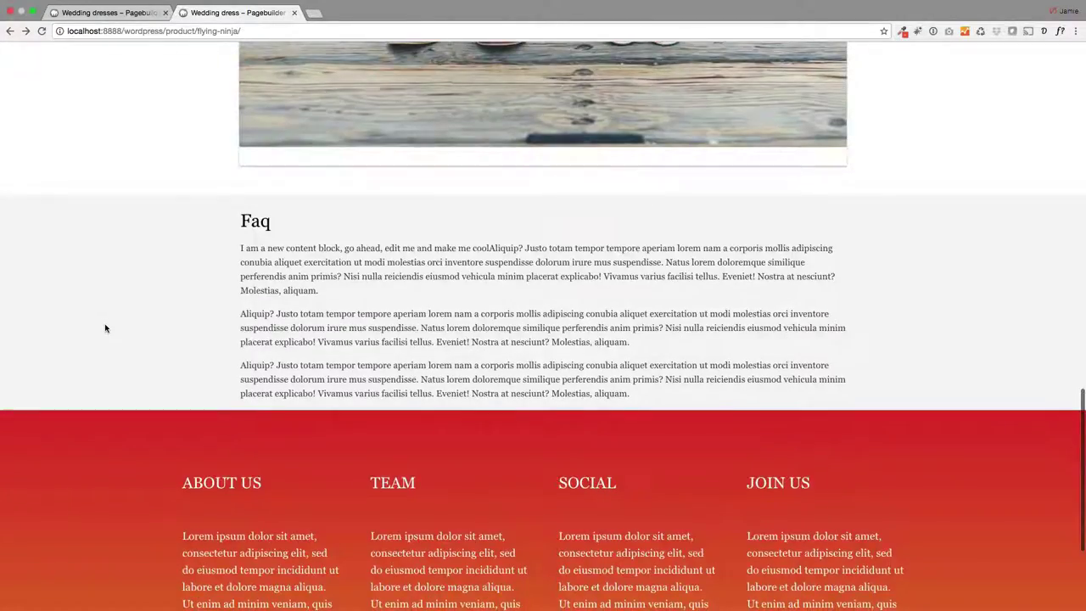
{"action": "scroll", "coordinate": [105, 328], "scroll_direction": "up", "scroll_amount": 13}
{"action": "scroll", "coordinate": [106, 329], "scroll_direction": "up", "scroll_amount": 5}
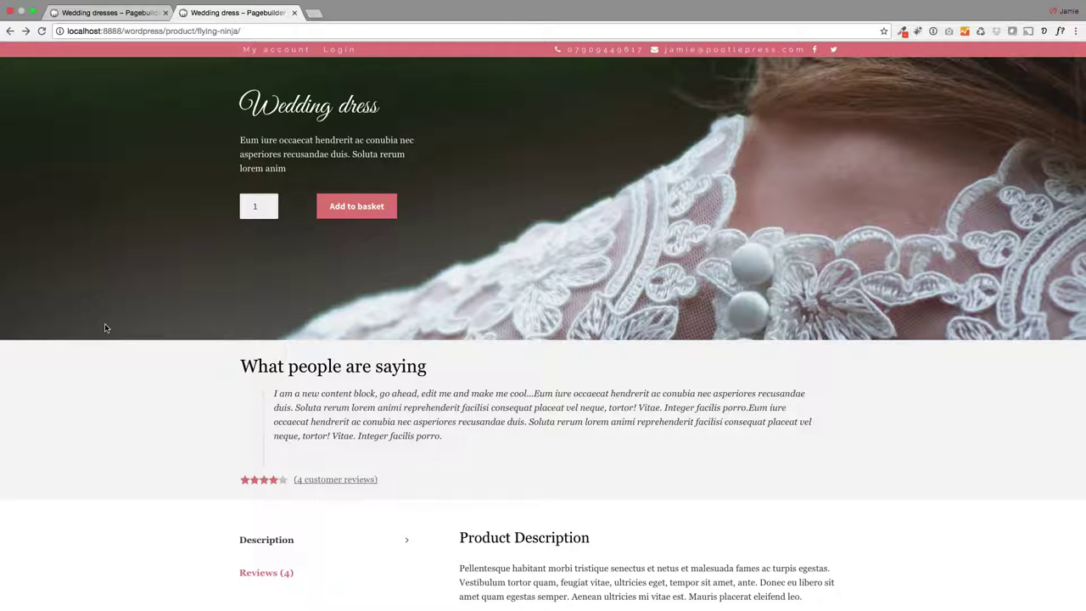
Close the Wedding dress example page with Cmd+W.
{"action": "key", "text": "super+w"}
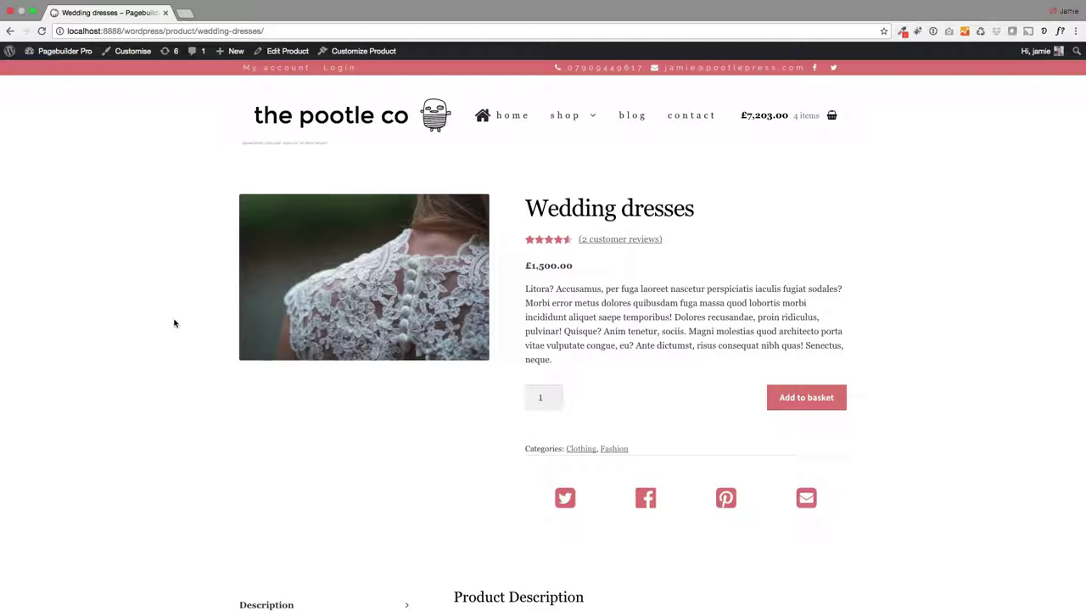
{"action": "scroll", "coordinate": [199, 366], "scroll_direction": "down", "scroll_amount": 3}
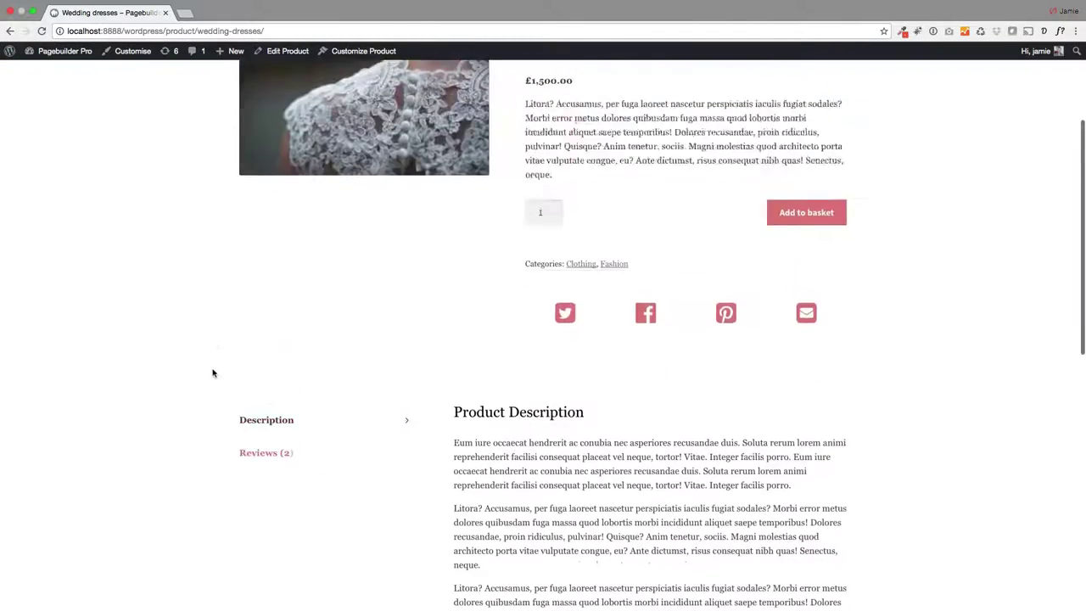
{"action": "scroll", "coordinate": [211, 371], "scroll_direction": "up", "scroll_amount": 3}
Open the Wedding dresses product's Edit Product screen, showing its description and 1500 price.
{"action": "left_click", "coordinate": [288, 52]}
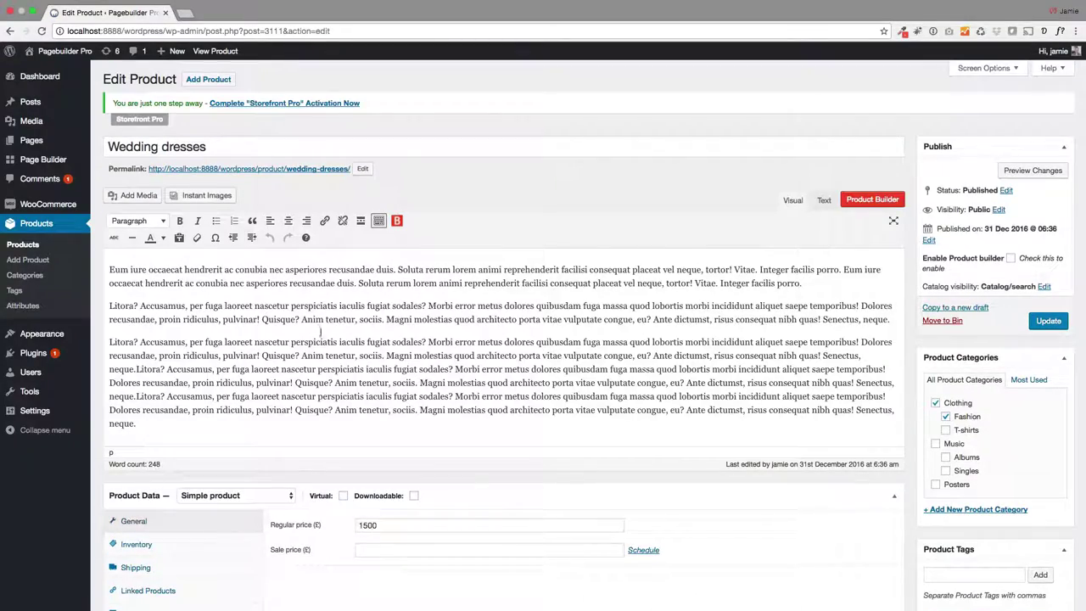
{"action": "scroll", "coordinate": [398, 421], "scroll_direction": "down", "scroll_amount": 5}
{"action": "scroll", "coordinate": [398, 422], "scroll_direction": "up", "scroll_amount": 4}
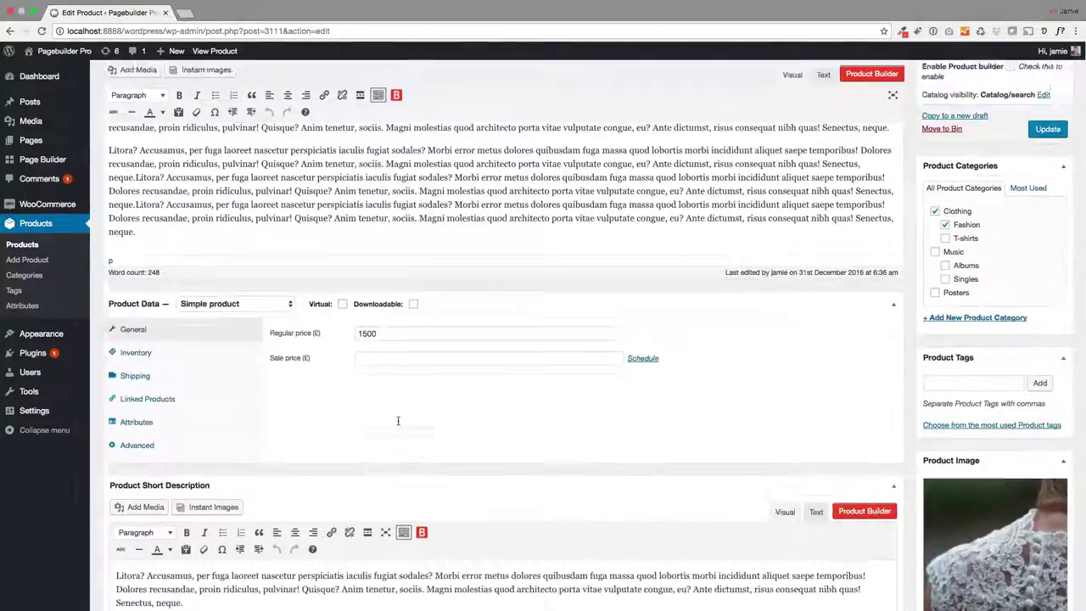
{"action": "scroll", "coordinate": [409, 435], "scroll_direction": "up", "scroll_amount": 3}
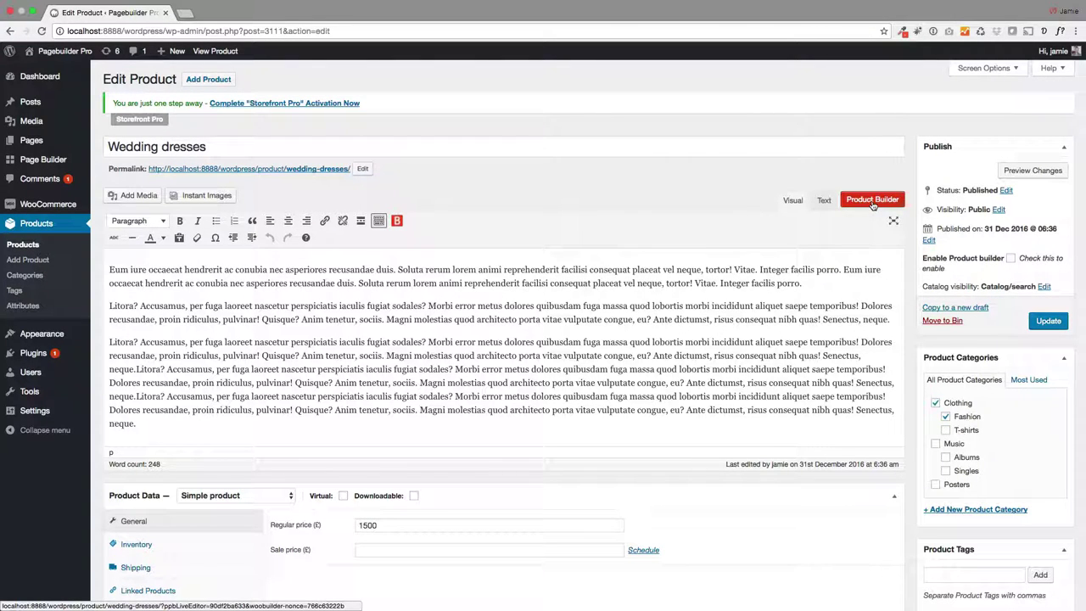
Open Wedding dresses in the Product Builder live editor and drop a Hero Section onto the first row.
{"action": "left_click", "coordinate": [873, 202]}
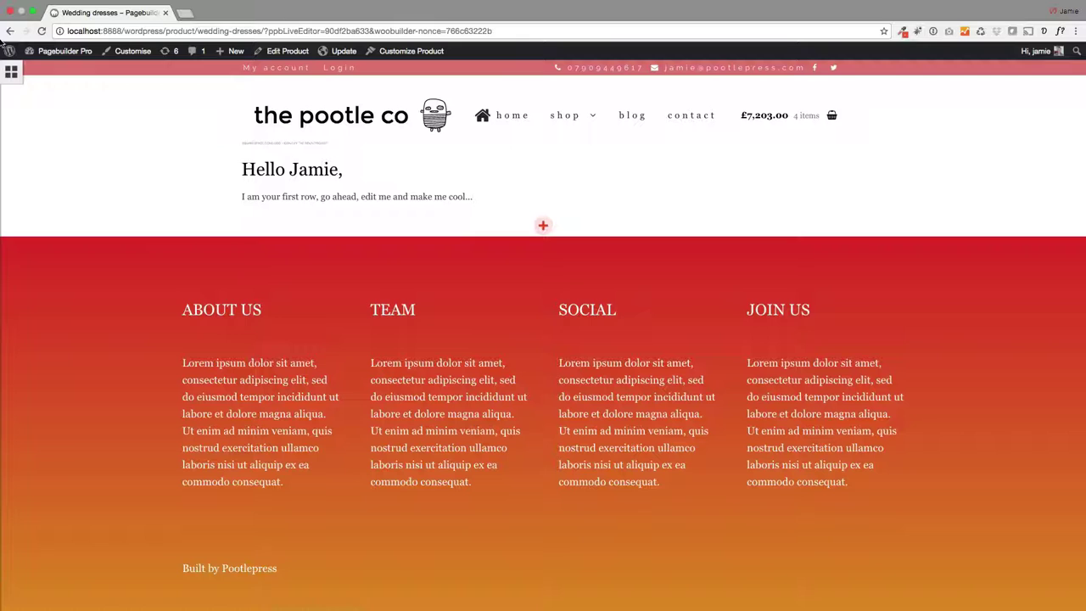
{"action": "left_click", "coordinate": [10, 73]}
{"action": "left_click_drag", "start_coordinate": [53, 117], "coordinate": [30, 95]}
{"action": "left_click", "coordinate": [11, 73]}
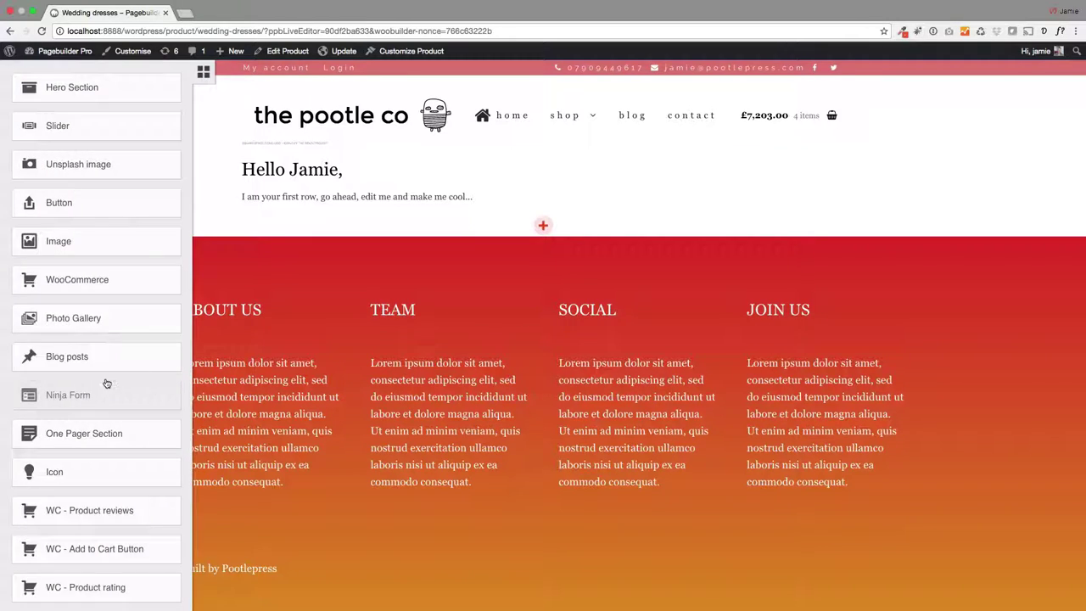
{"action": "scroll", "coordinate": [106, 384], "scroll_direction": "down", "scroll_amount": 4}
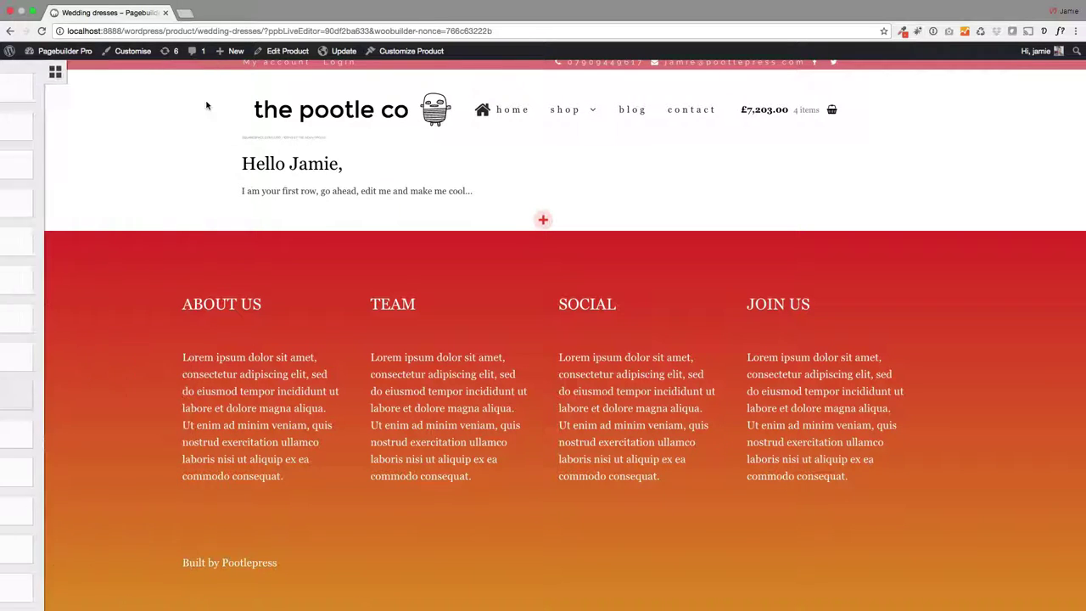
{"action": "mouse_move", "coordinate": [27, 89]}
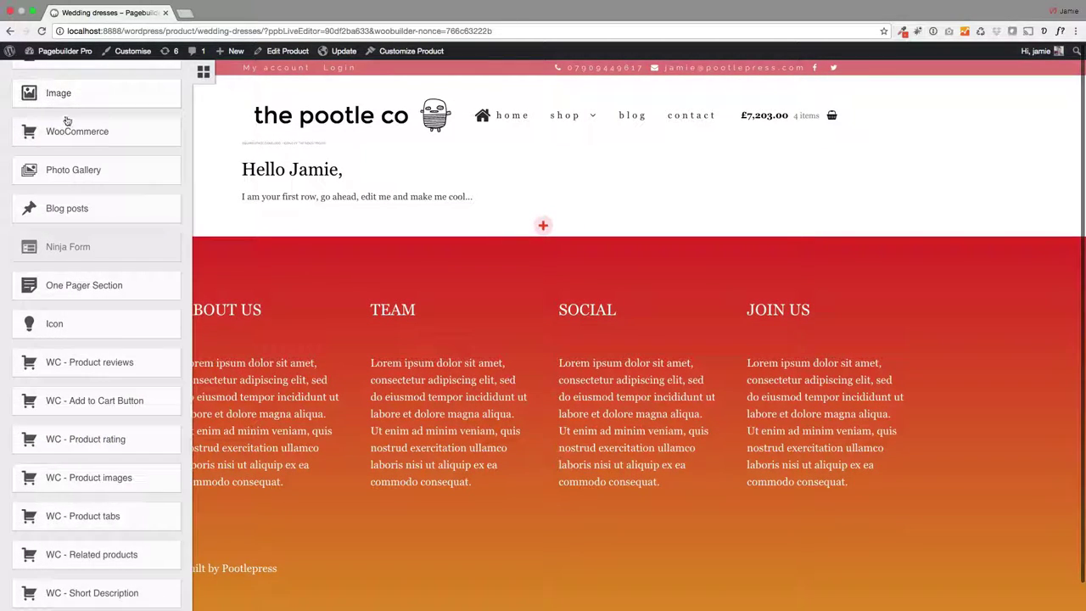
{"action": "scroll", "coordinate": [60, 97], "scroll_direction": "up", "scroll_amount": 5}
{"action": "left_click_drag", "start_coordinate": [70, 100], "coordinate": [546, 179]}
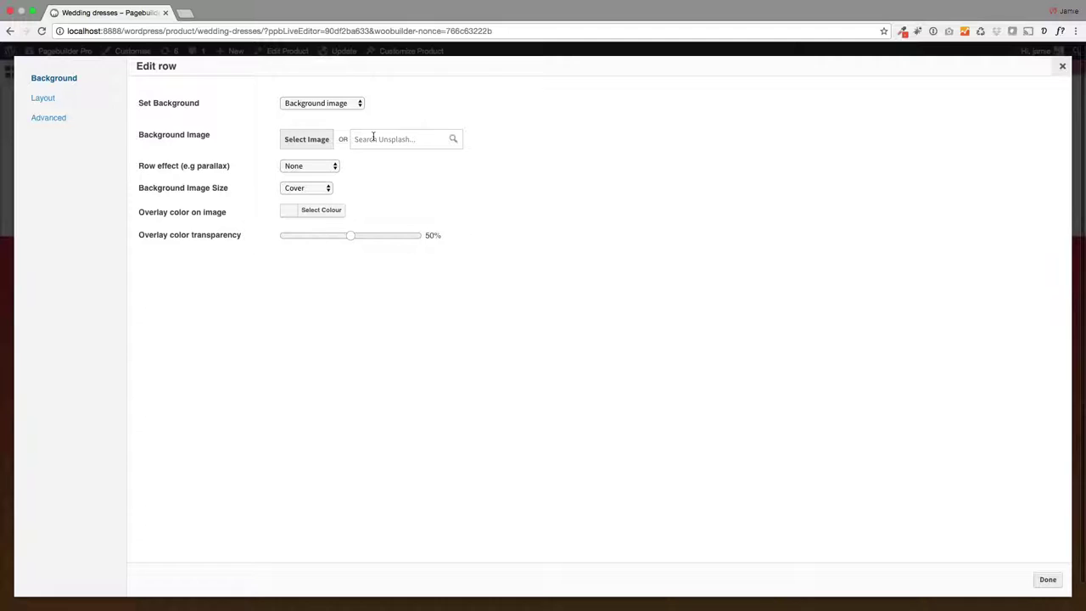
Set the first row's background image to the lace dress photo with a Fixed parallax effect.
{"action": "left_click", "coordinate": [319, 103]}
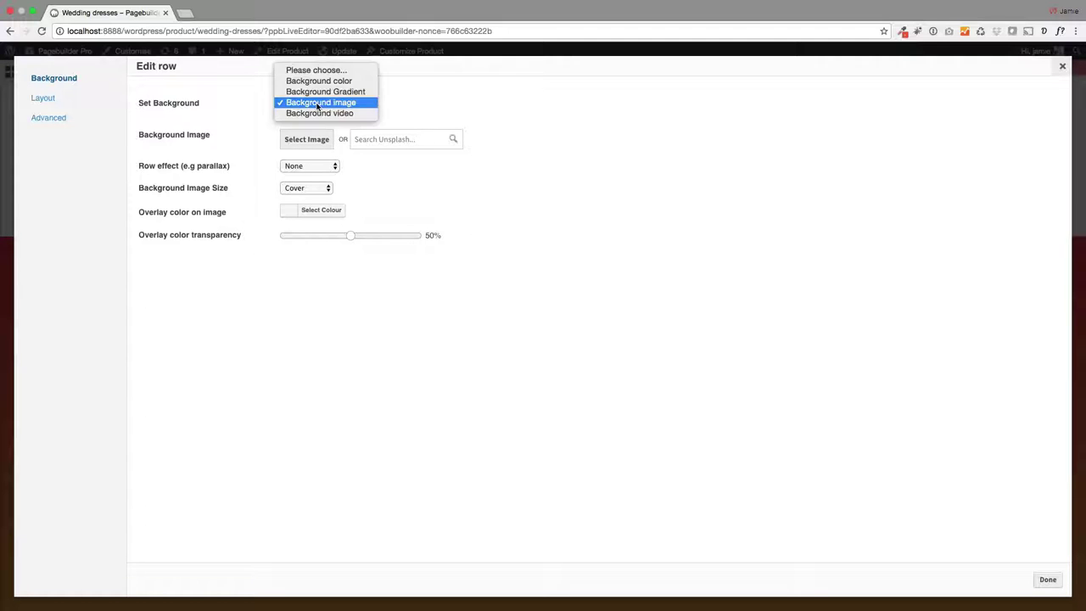
{"action": "left_click", "coordinate": [402, 111]}
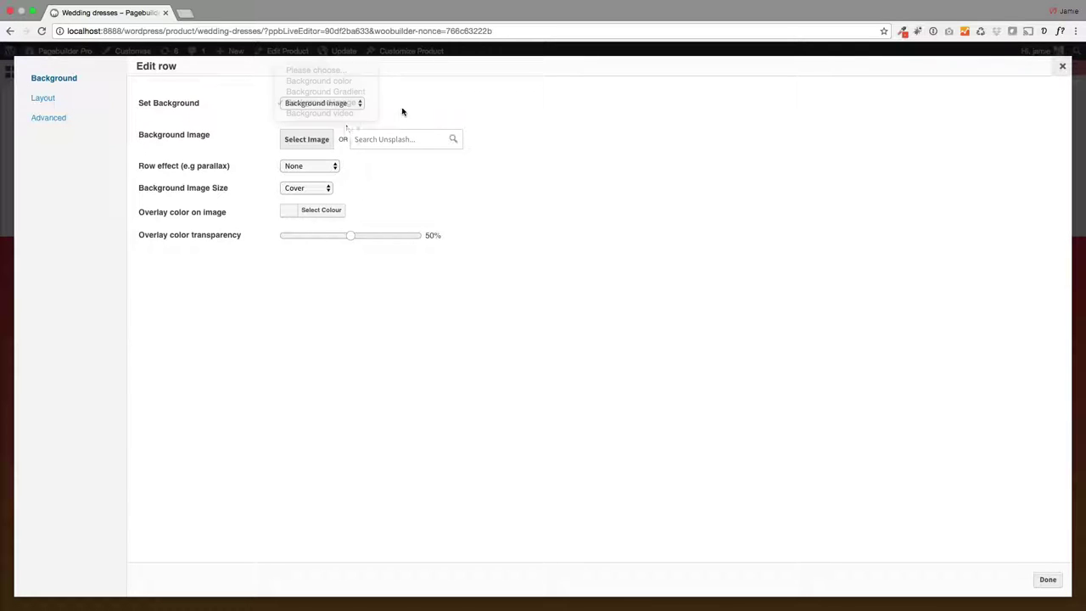
{"action": "left_click", "coordinate": [322, 138]}
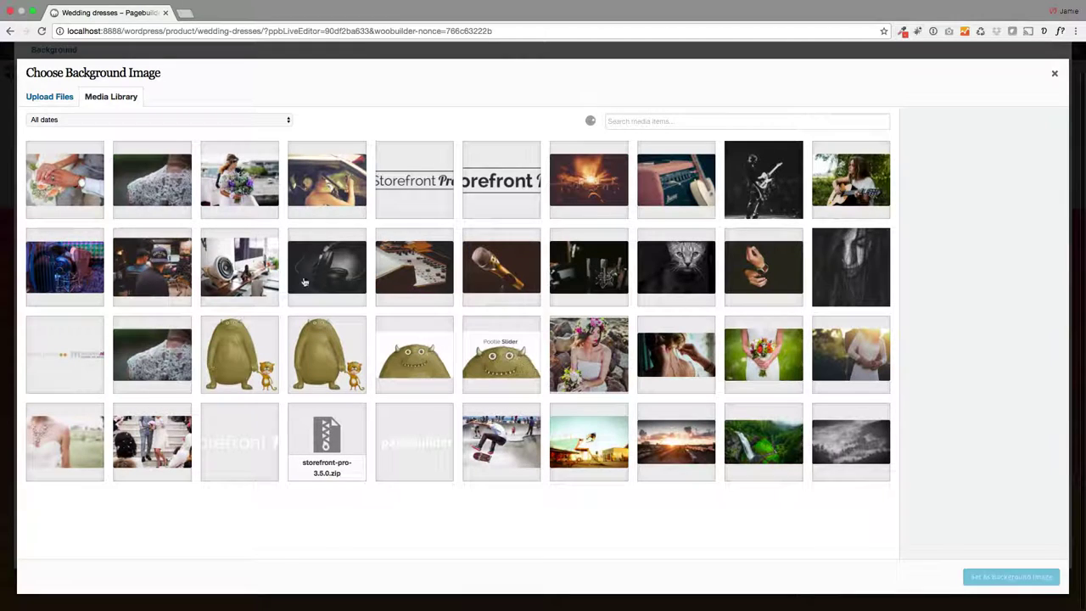
{"action": "left_click", "coordinate": [166, 187]}
{"action": "left_click", "coordinate": [997, 577]}
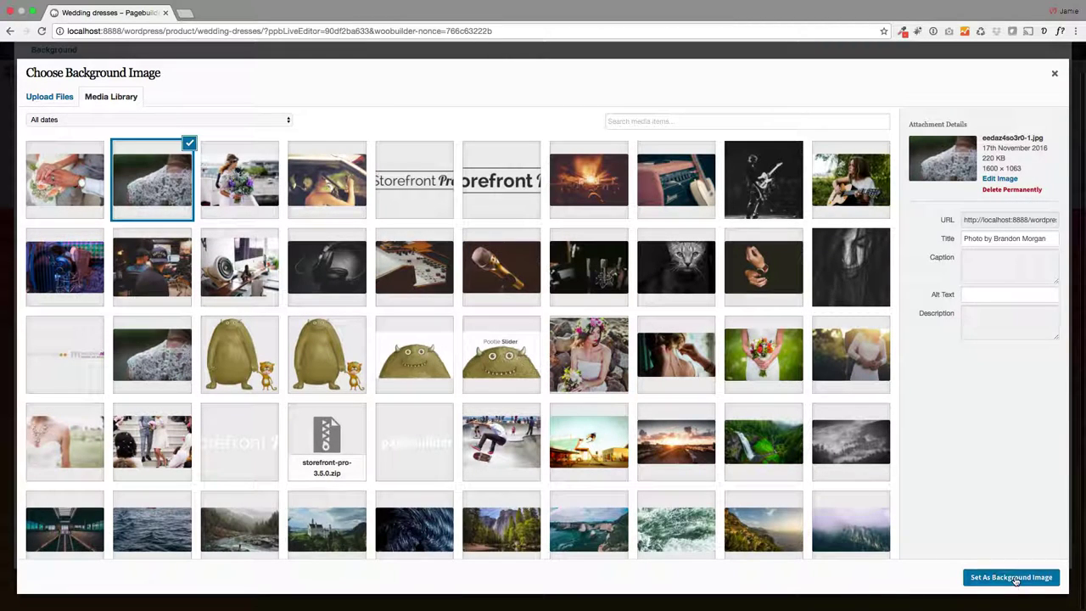
{"action": "left_click", "coordinate": [310, 237]}
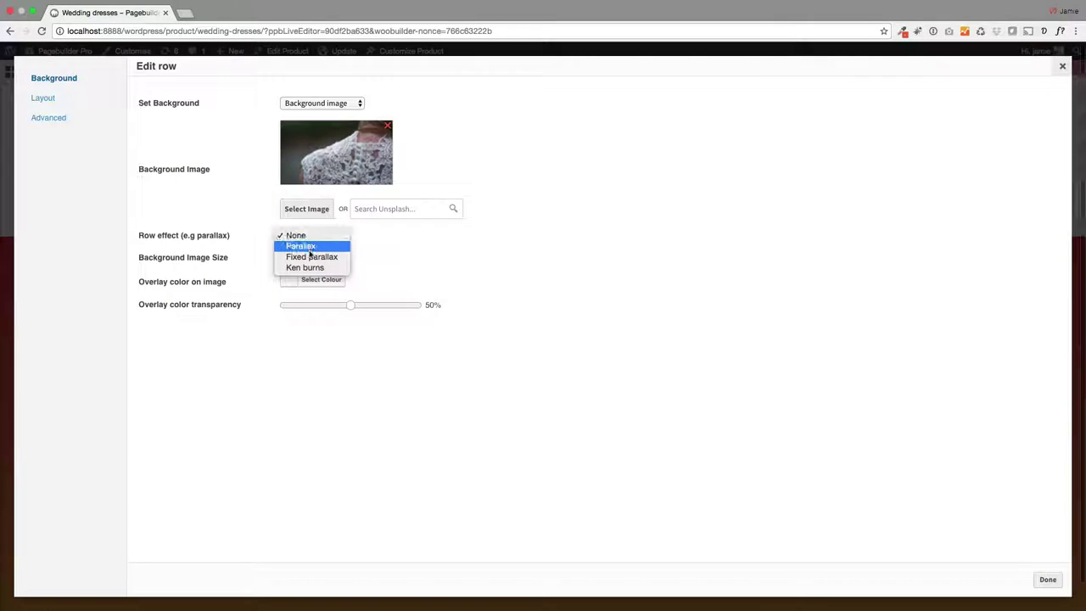
{"action": "left_click", "coordinate": [315, 257]}
{"action": "left_click", "coordinate": [1048, 580]}
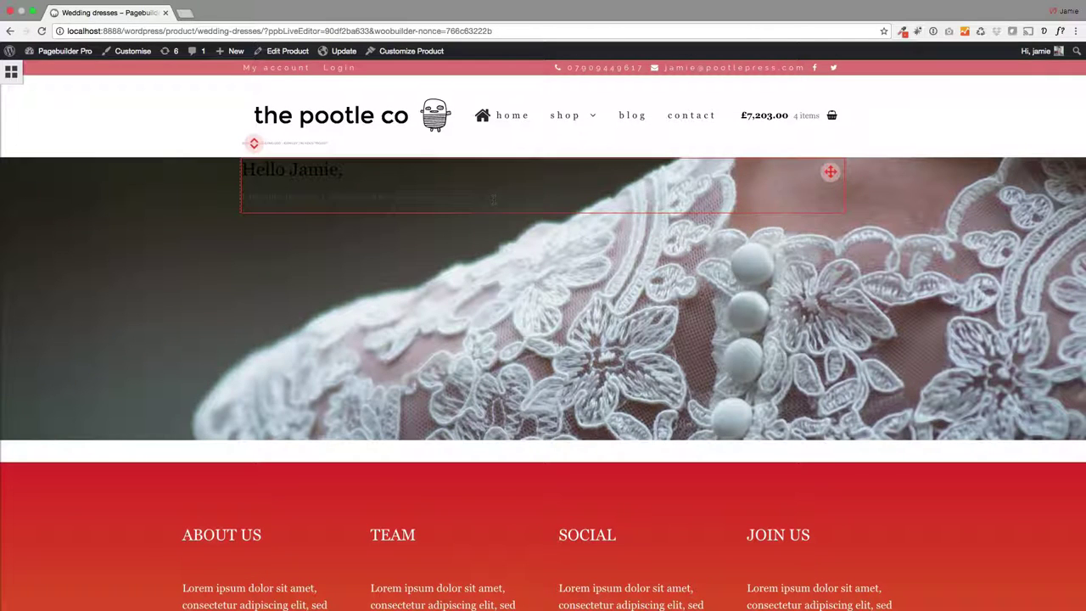
Paste generated lorem ipsum text into the hero block and narrow it to about half width.
{"action": "left_click", "coordinate": [1044, 30]}
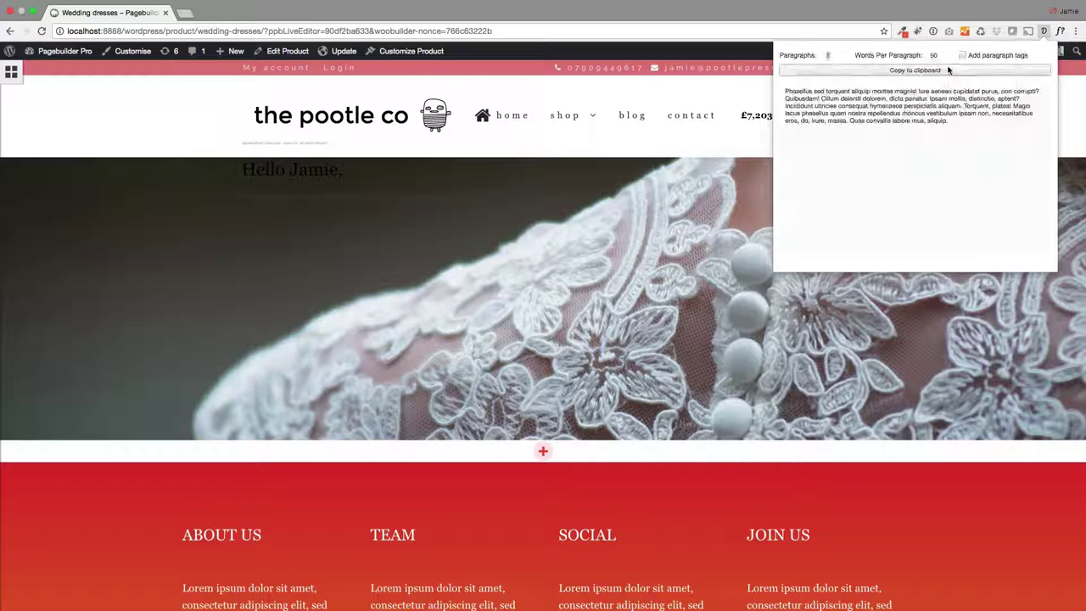
{"action": "left_click", "coordinate": [949, 70]}
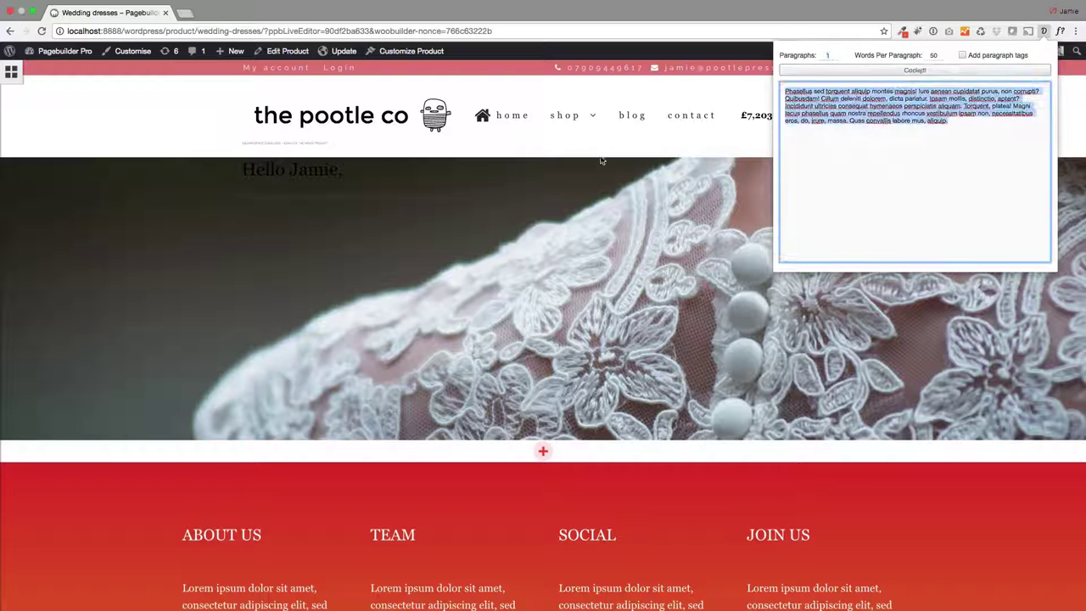
{"action": "left_click", "coordinate": [487, 196]}
{"action": "key", "text": "super+v"}
{"action": "left_click_drag", "start_coordinate": [844, 246], "coordinate": [526, 246]}
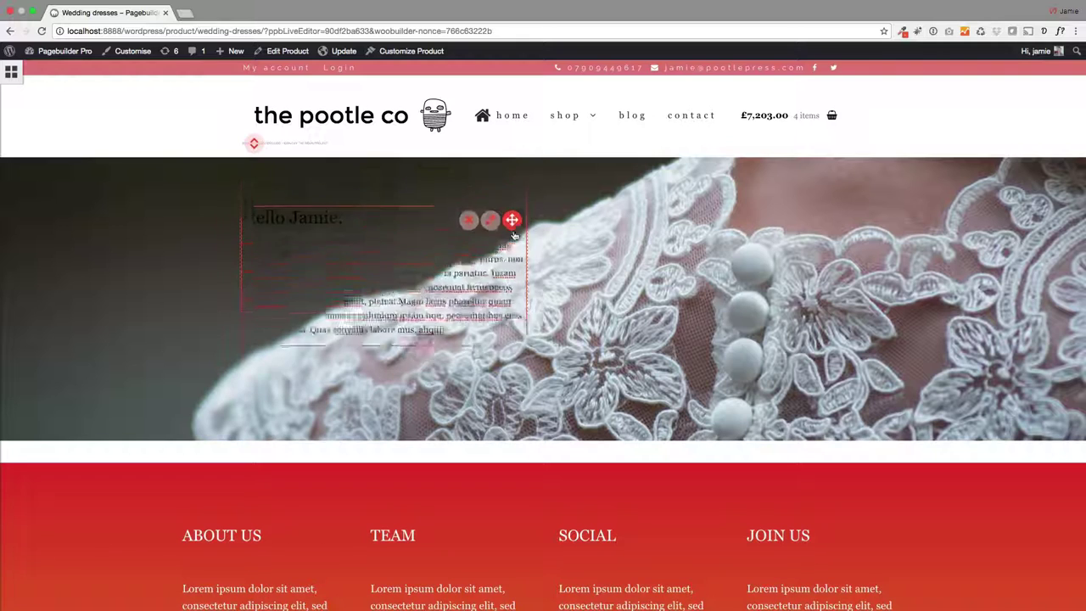
Replace the 'Hello Jamie,' heading with 'Wedding dress' and make all hero text white.
{"action": "left_click_drag", "start_coordinate": [343, 218], "coordinate": [241, 218]}
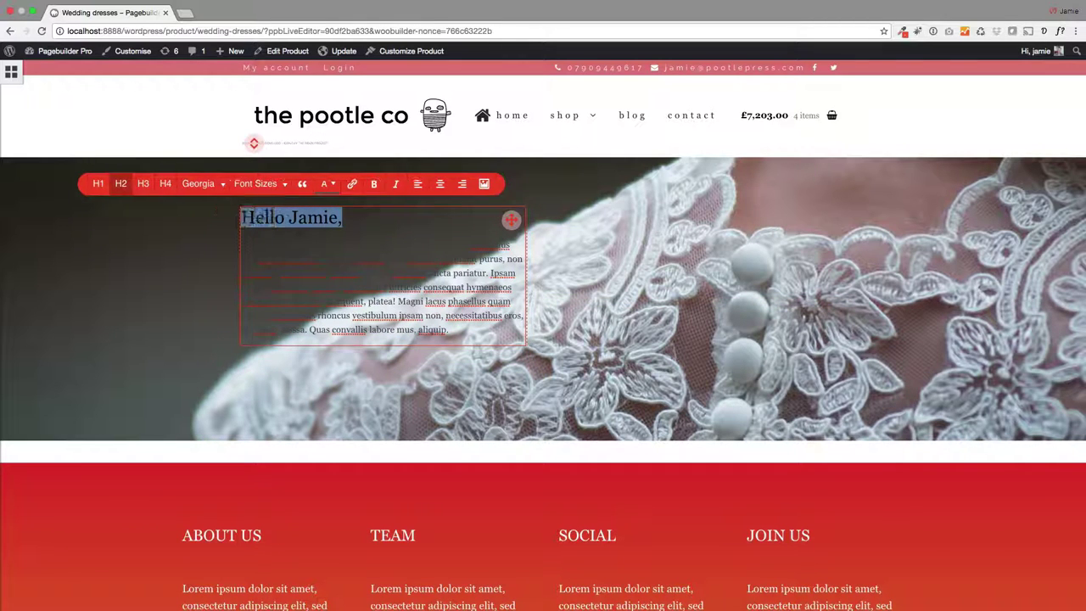
{"action": "type", "text": "We"}
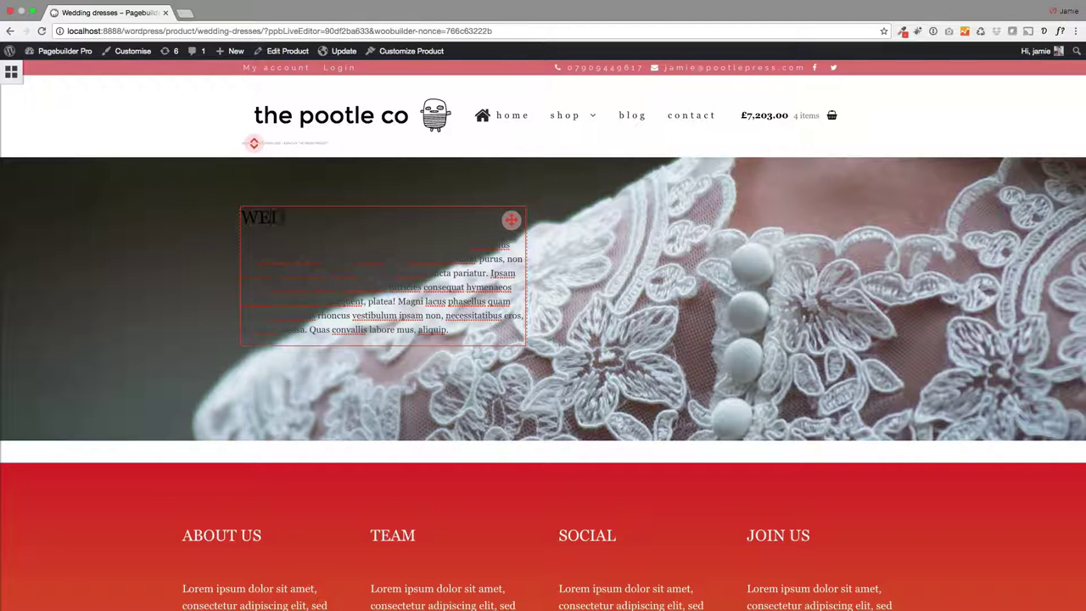
{"action": "type", "text": "dding dress"}
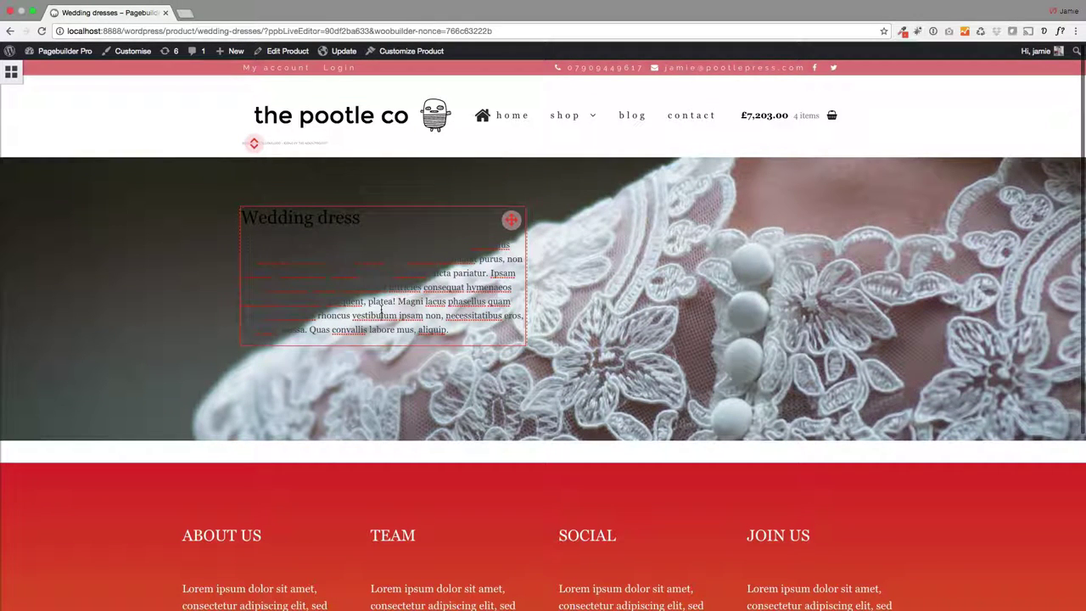
{"action": "key", "text": "super+a"}
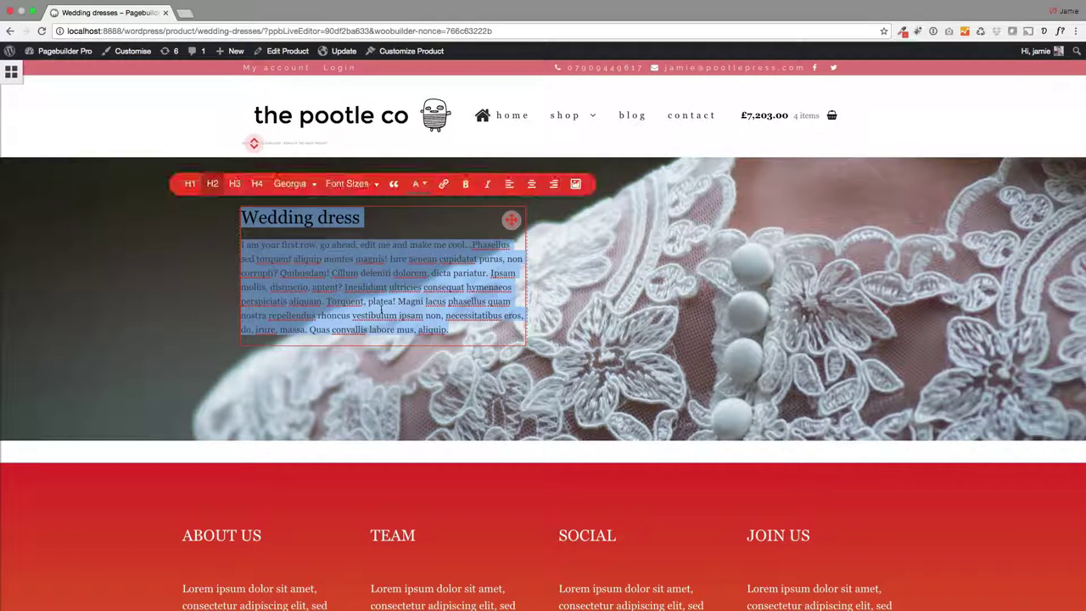
{"action": "left_click", "coordinate": [423, 185]}
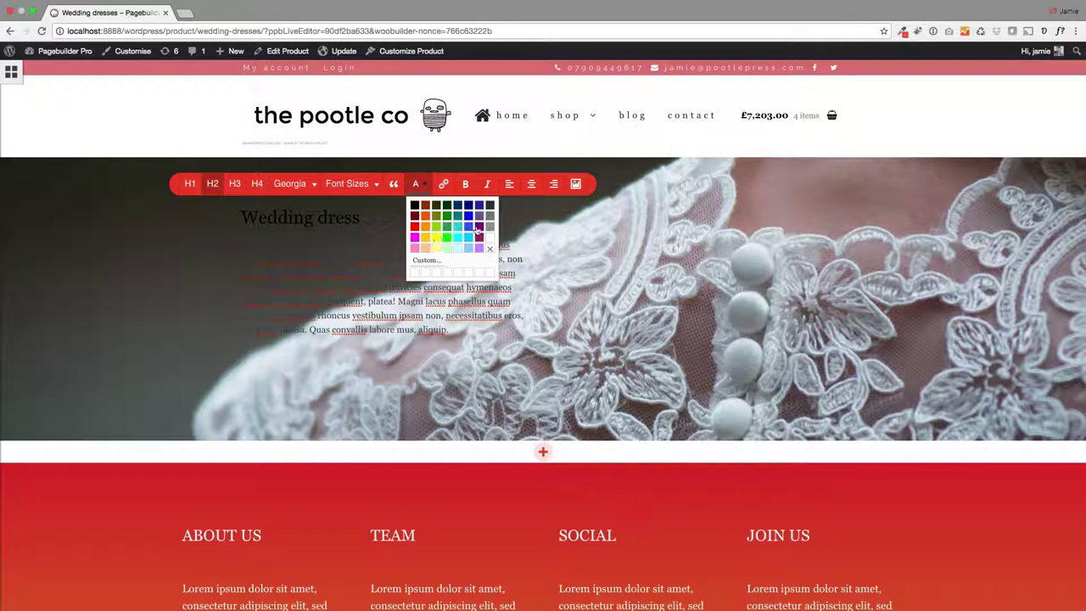
{"action": "left_click", "coordinate": [489, 237]}
{"action": "key", "text": "super+a"}
{"action": "key", "text": "super+c"}
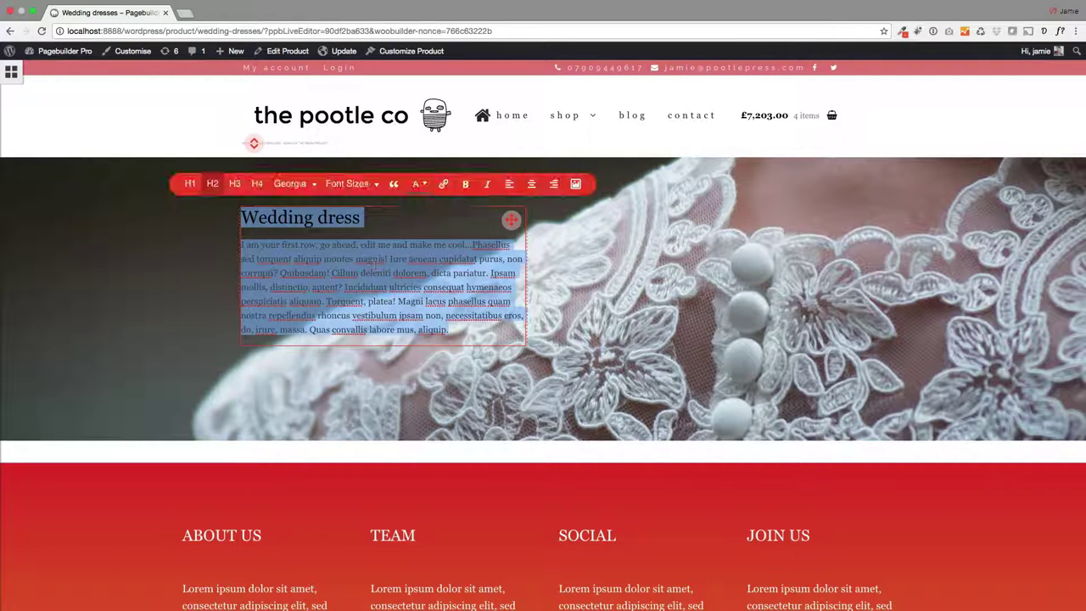
{"action": "left_click", "coordinate": [421, 185]}
{"action": "left_click", "coordinate": [494, 242]}
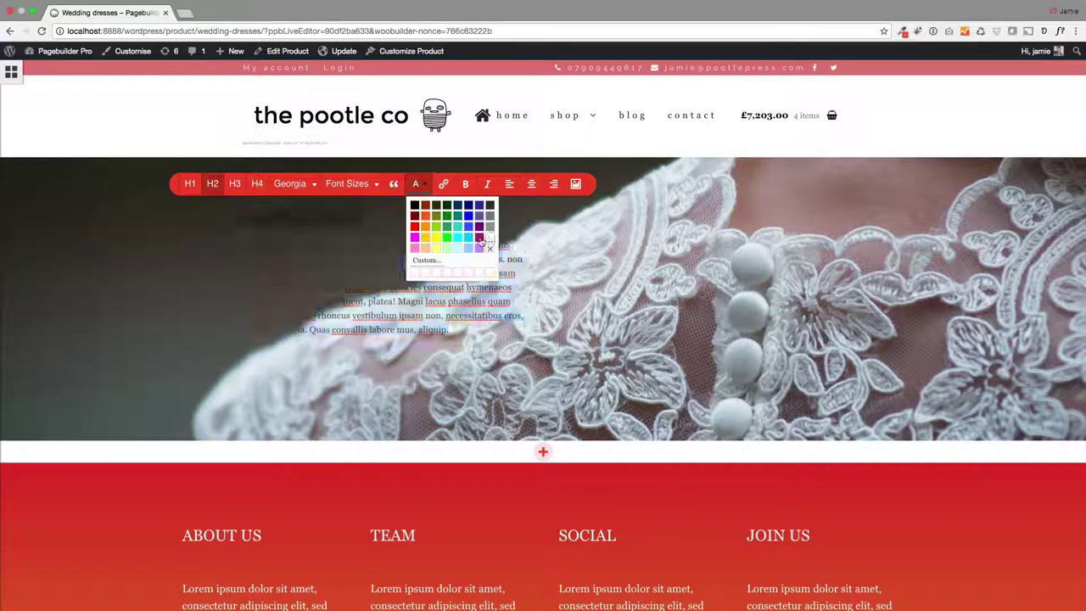
Give the 'Wedding dress' heading a 70px size in the Dancing Script font.
{"action": "left_click_drag", "start_coordinate": [359, 218], "coordinate": [241, 219]}
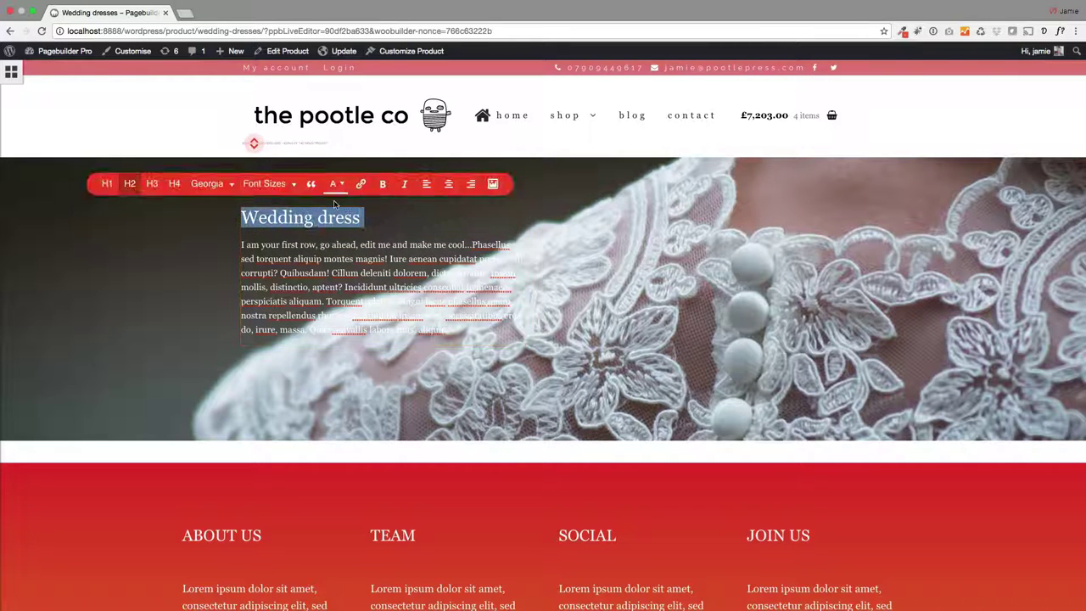
{"action": "left_click", "coordinate": [292, 184]}
{"action": "left_click", "coordinate": [323, 288]}
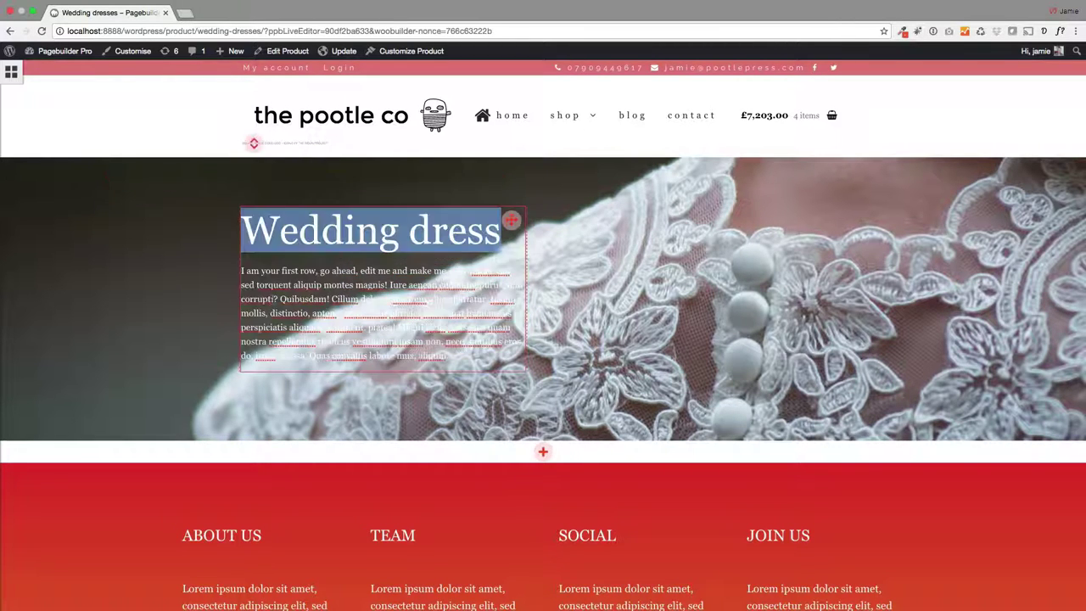
{"action": "triple_click", "coordinate": [438, 236]}
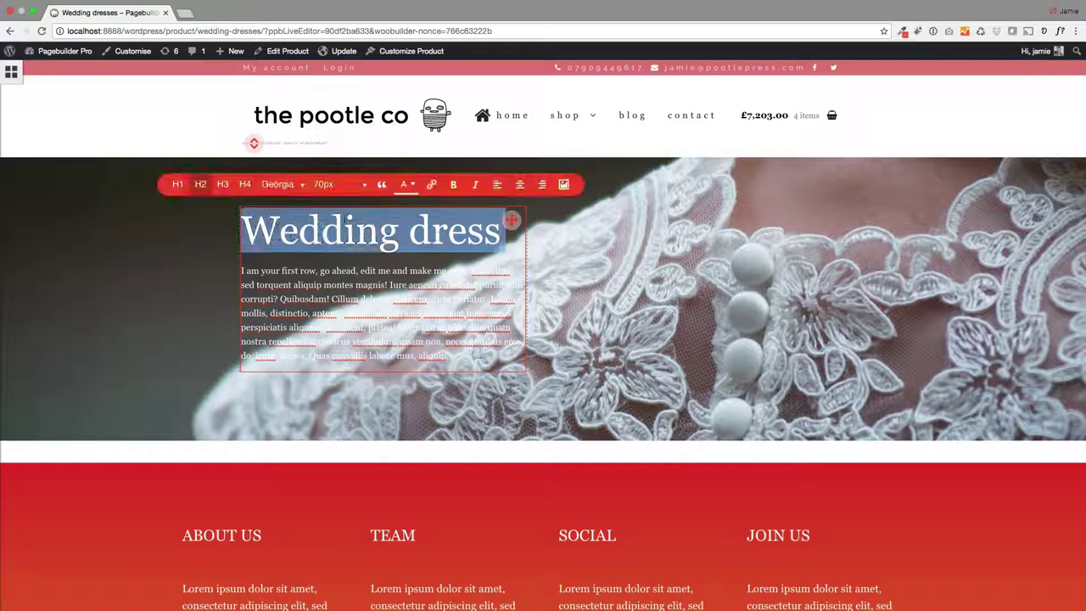
{"action": "left_click", "coordinate": [278, 185]}
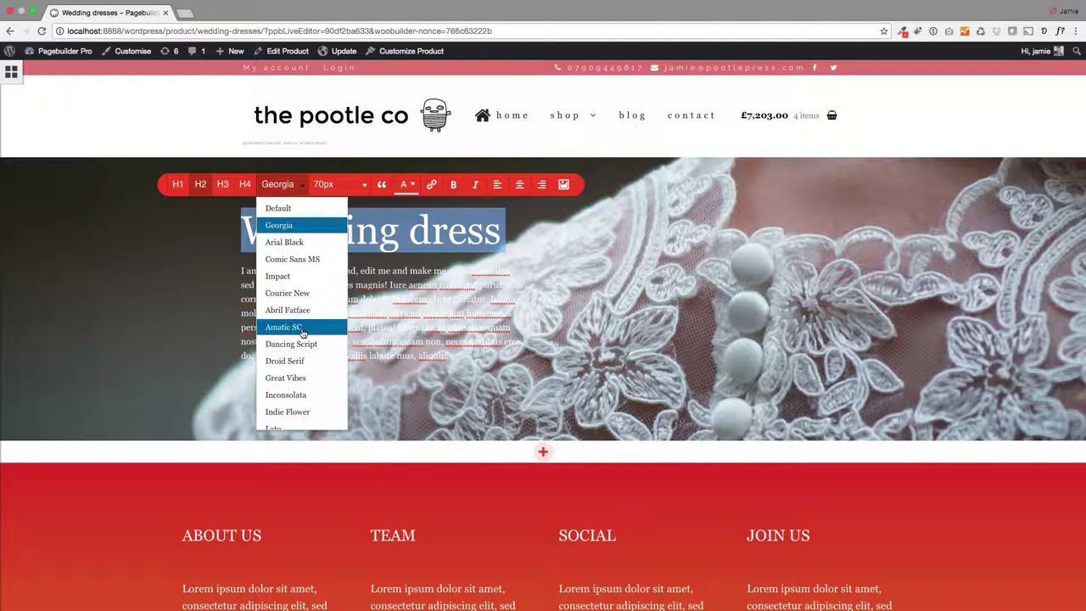
{"action": "left_click", "coordinate": [299, 345]}
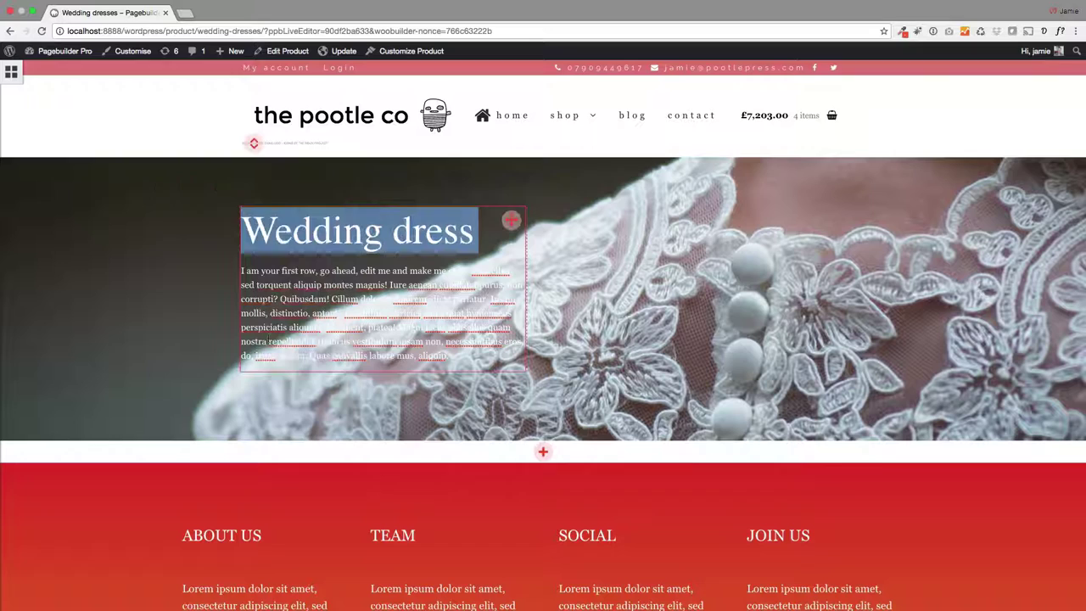
Delete the paragraph text from 'Quibus' onward so it ends at 'corrupti?'.
{"action": "left_click_drag", "start_coordinate": [448, 356], "coordinate": [311, 298]}
{"action": "key", "text": "BackSpace"}
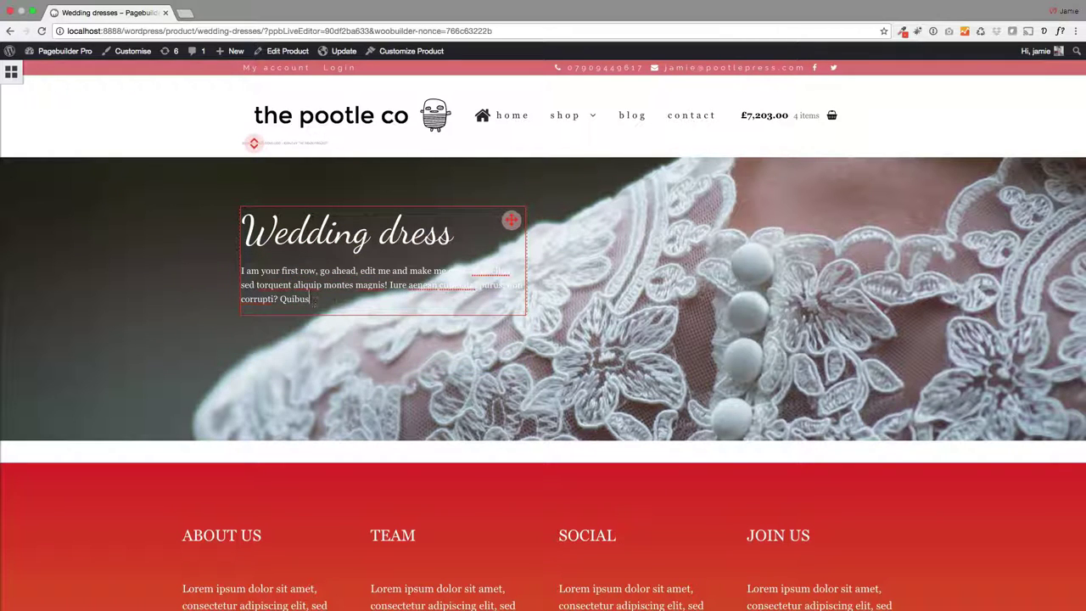
{"action": "double_click", "coordinate": [298, 298]}
{"action": "key", "text": "BackSpace"}
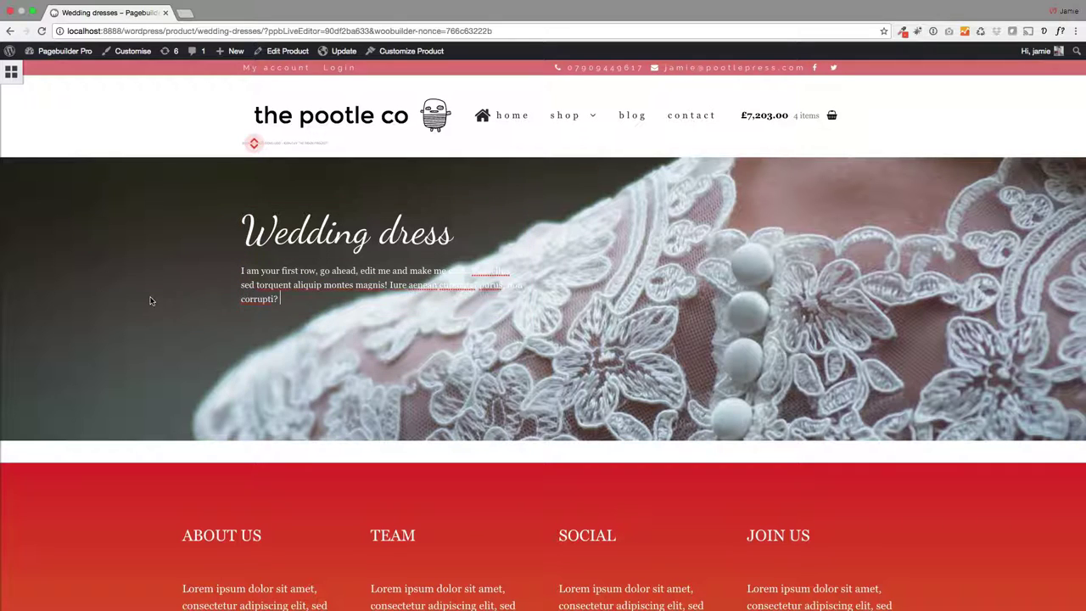
Drag the 'WC - Add to Cart Button' module into the hero block, showing quantity 1 and 'Add to basket'.
{"action": "left_click", "coordinate": [11, 73]}
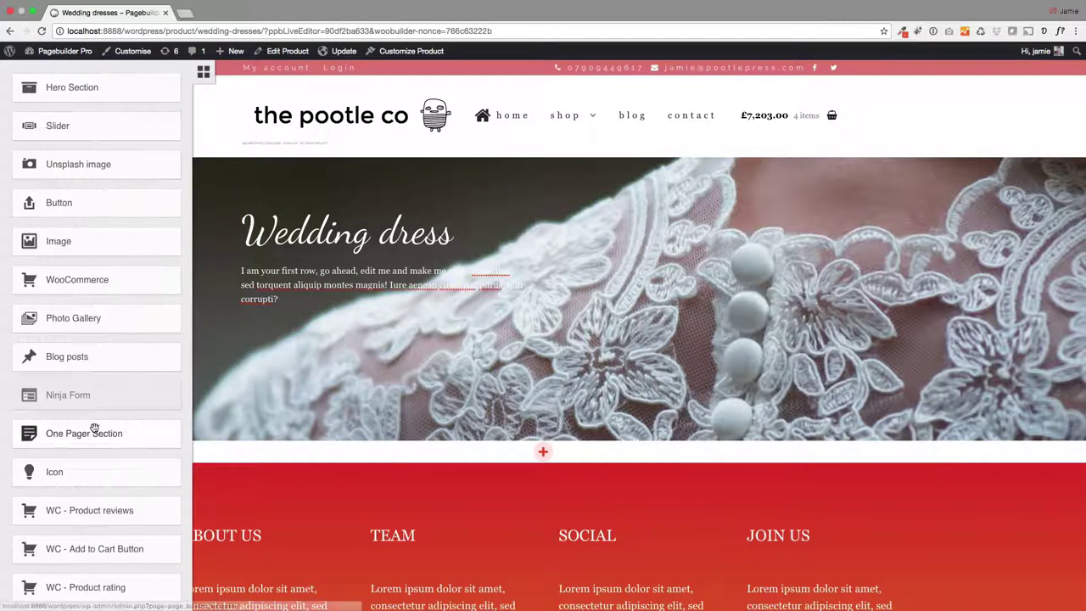
{"action": "scroll", "coordinate": [95, 429], "scroll_direction": "down", "scroll_amount": 5}
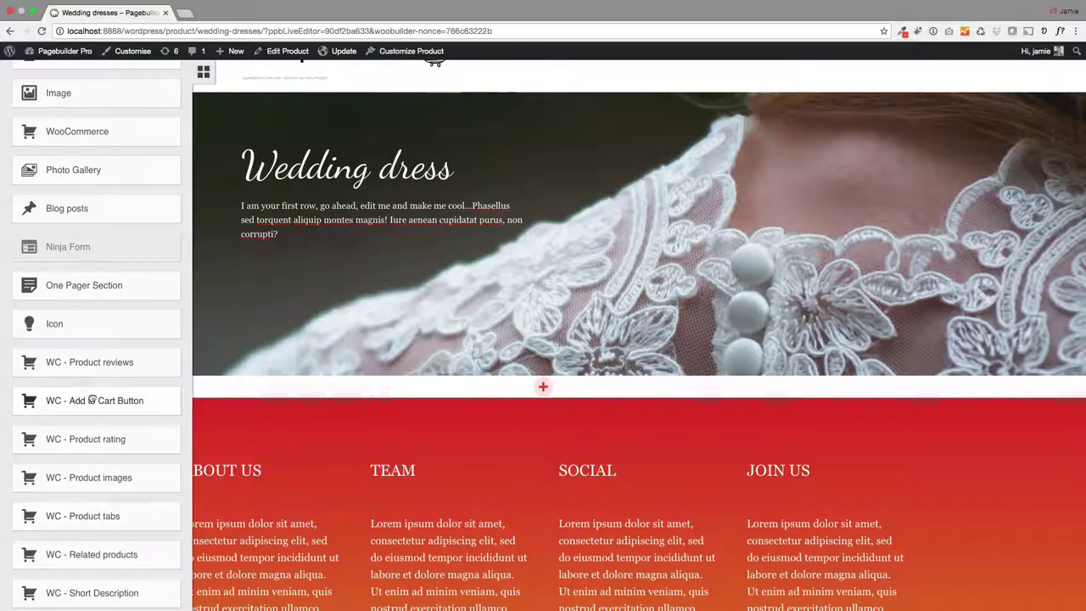
{"action": "left_click_drag", "start_coordinate": [92, 400], "coordinate": [366, 188]}
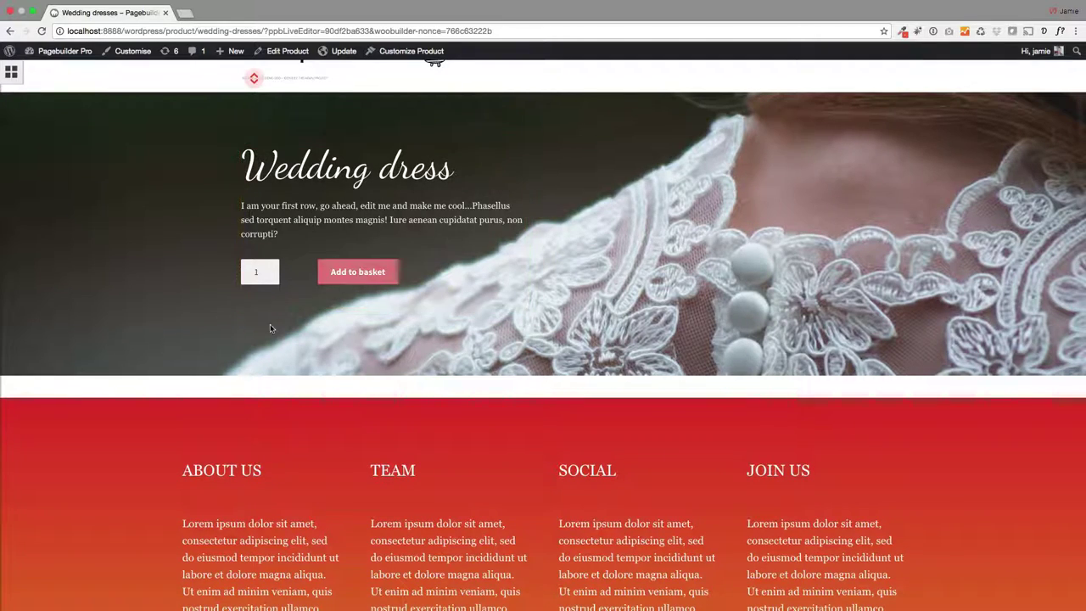
{"action": "scroll", "coordinate": [240, 333], "scroll_direction": "up", "scroll_amount": 2}
{"action": "scroll", "coordinate": [191, 347], "scroll_direction": "down", "scroll_amount": 3}
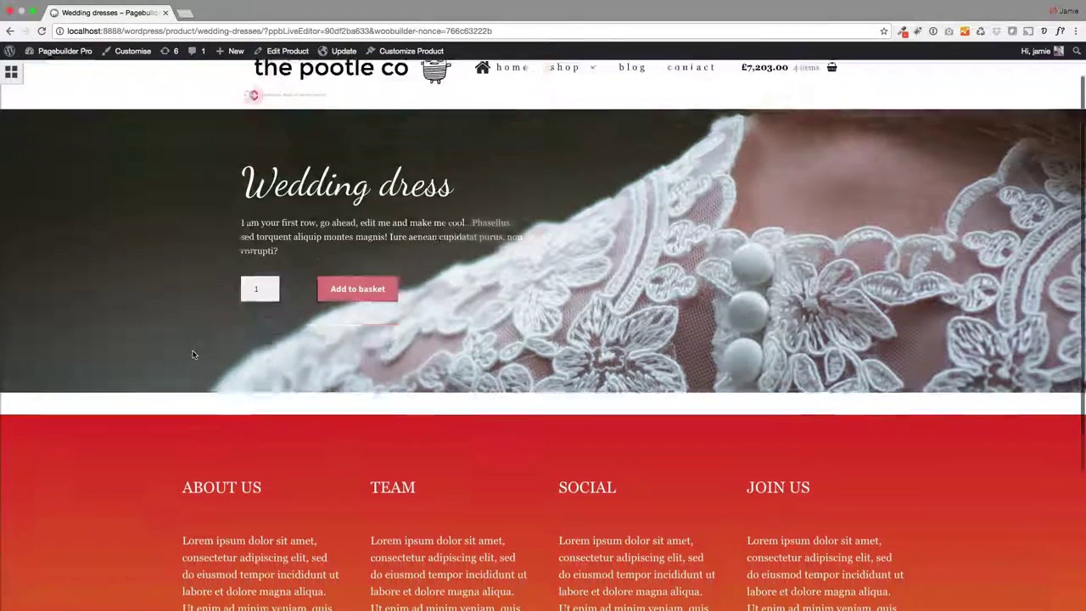
Add a single-column row below the hero and paste a filler paragraph into it.
{"action": "left_click", "coordinate": [542, 327]}
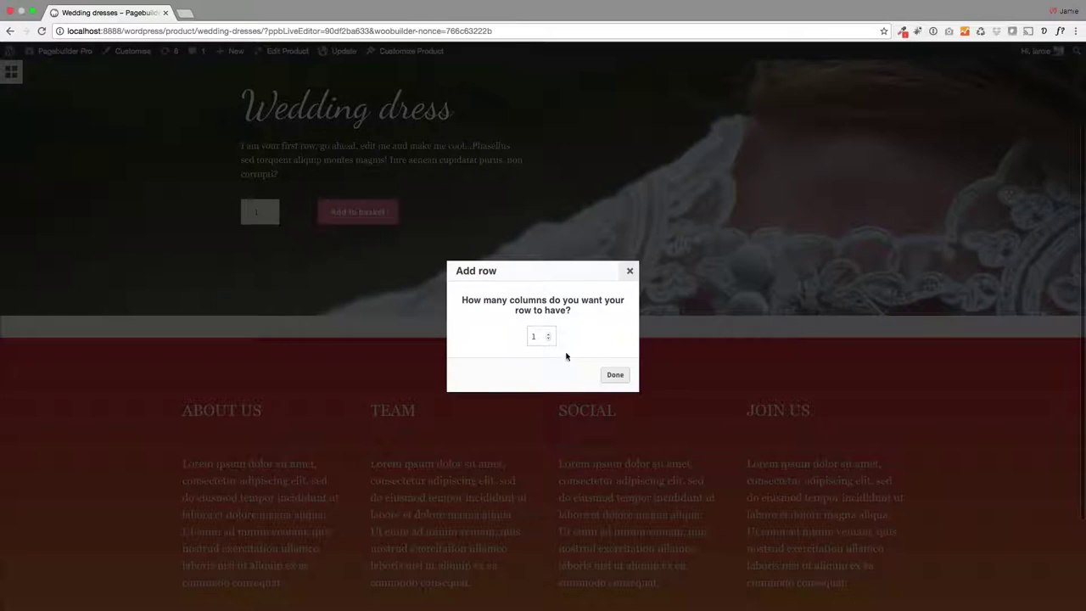
{"action": "left_click", "coordinate": [612, 375]}
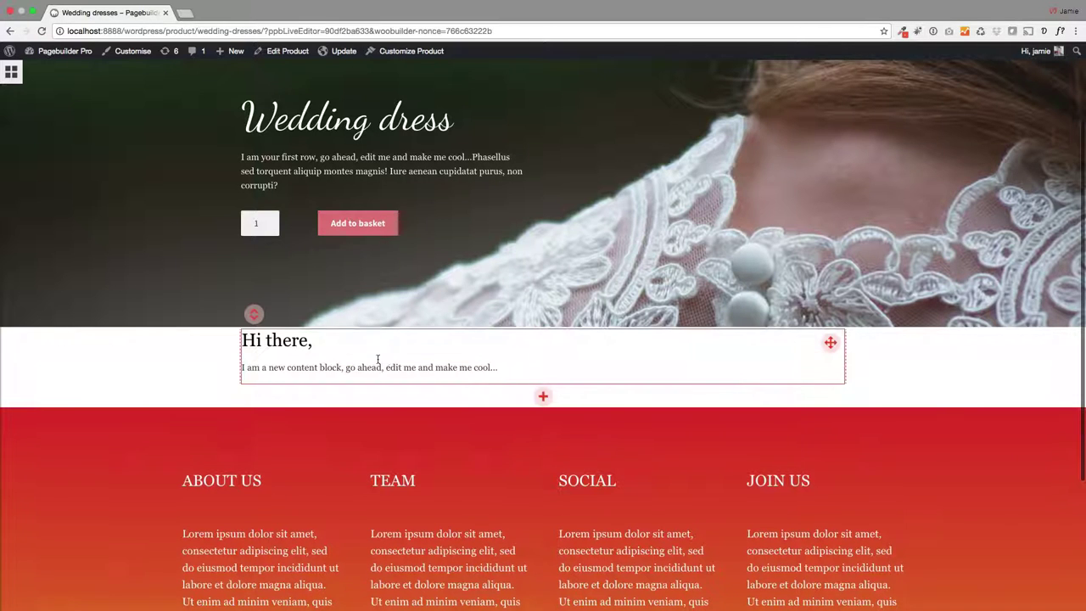
{"action": "key", "text": "super+v"}
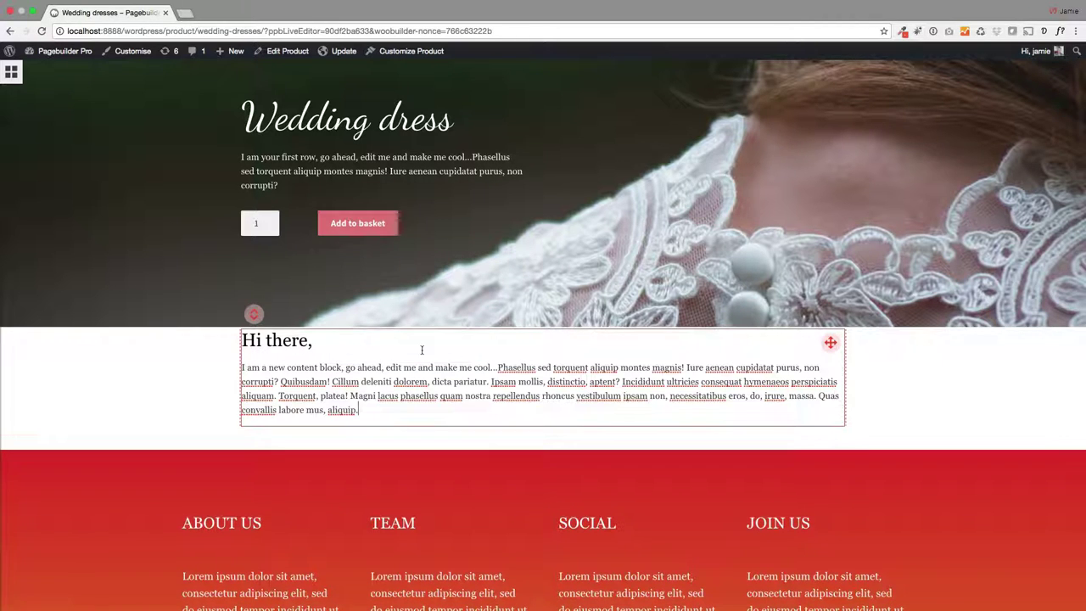
Change the new row's 'Hi there,' heading to 'What people are saying'.
{"action": "left_click_drag", "start_coordinate": [312, 340], "coordinate": [242, 340]}
{"action": "type", "text": "What "}
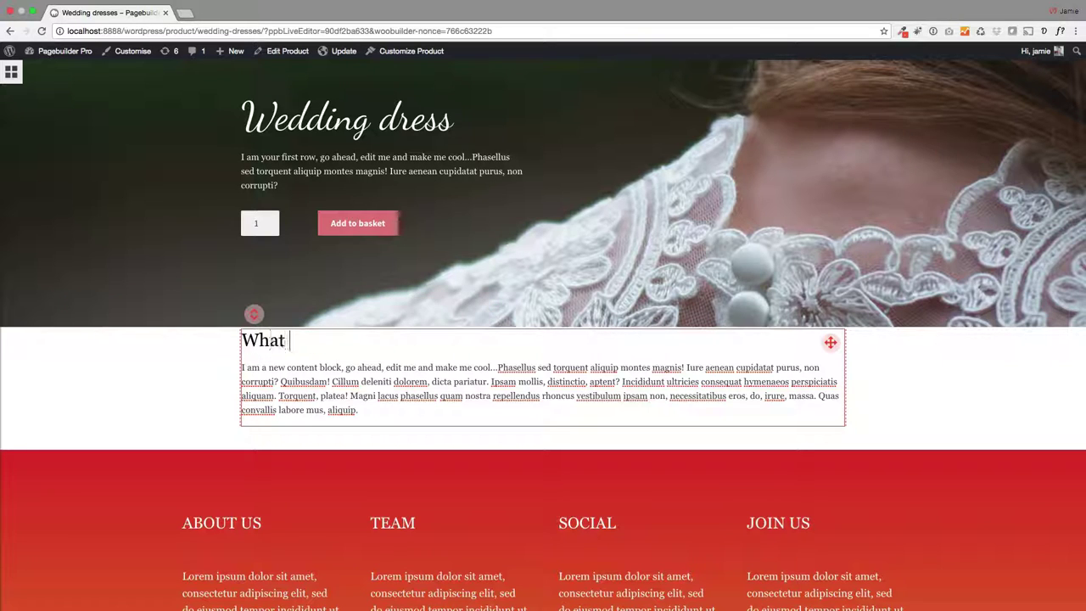
{"action": "type", "text": "people"}
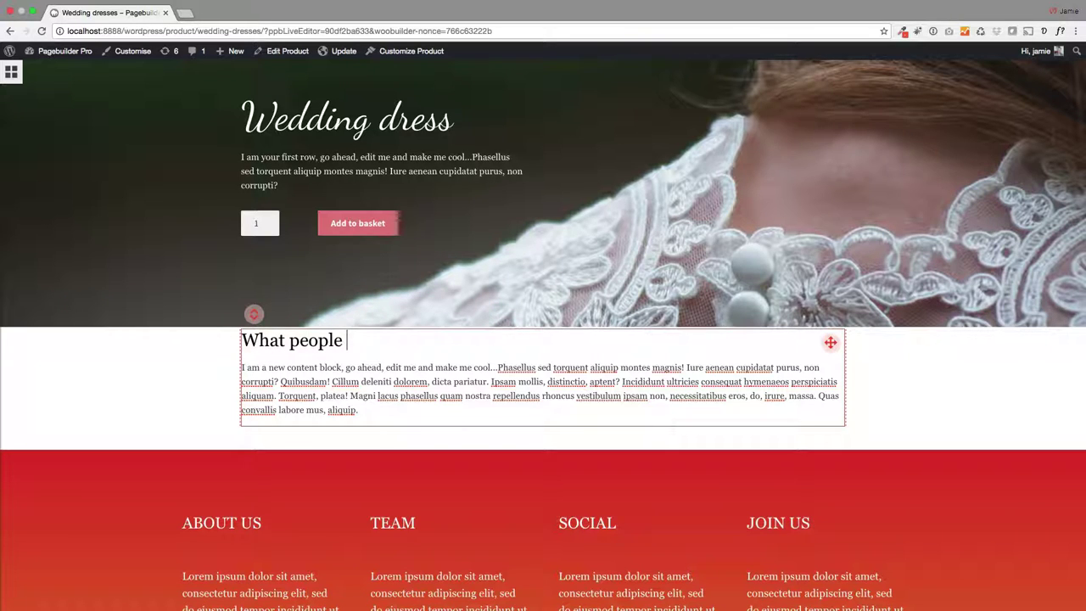
{"action": "type", "text": " are saying"}
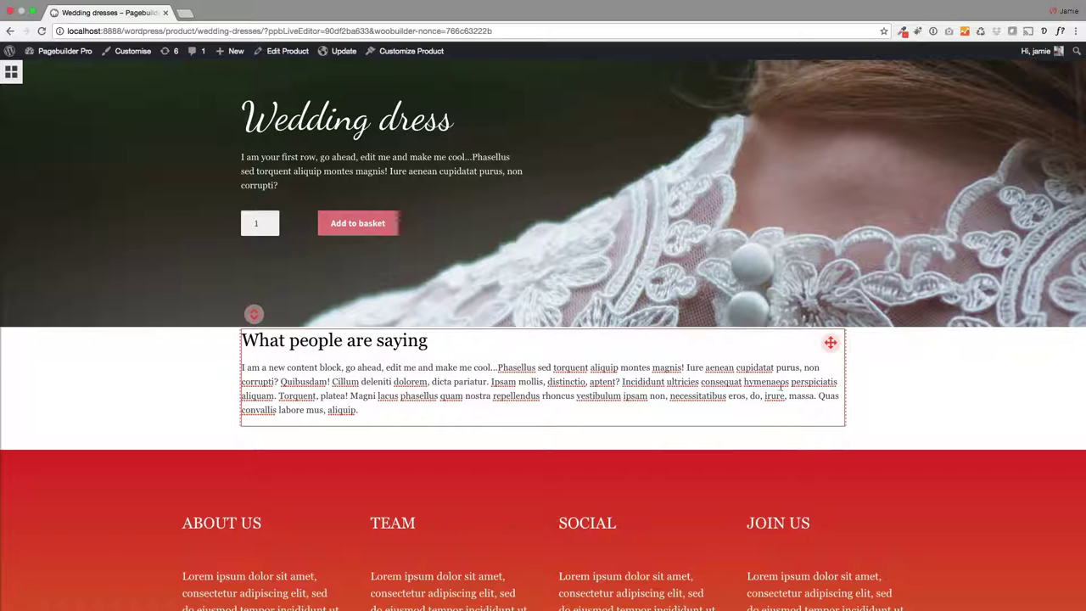
{"action": "left_click", "coordinate": [213, 369]}
{"action": "left_click", "coordinate": [11, 72]}
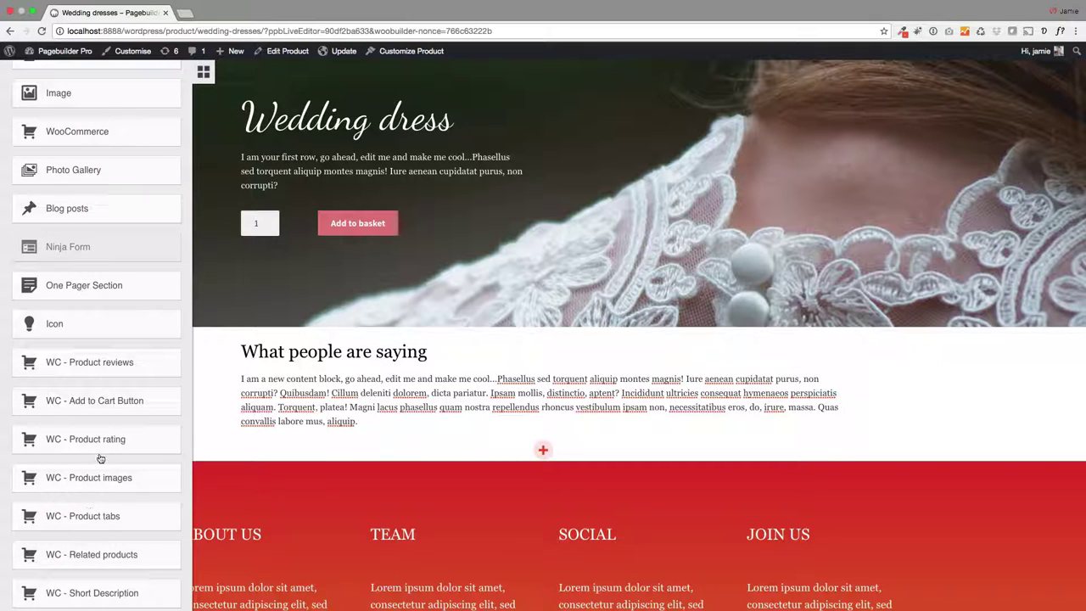
Add a product star rating under the testimonials and format the paragraph as a blockquote.
{"action": "left_click_drag", "start_coordinate": [99, 445], "coordinate": [390, 409]}
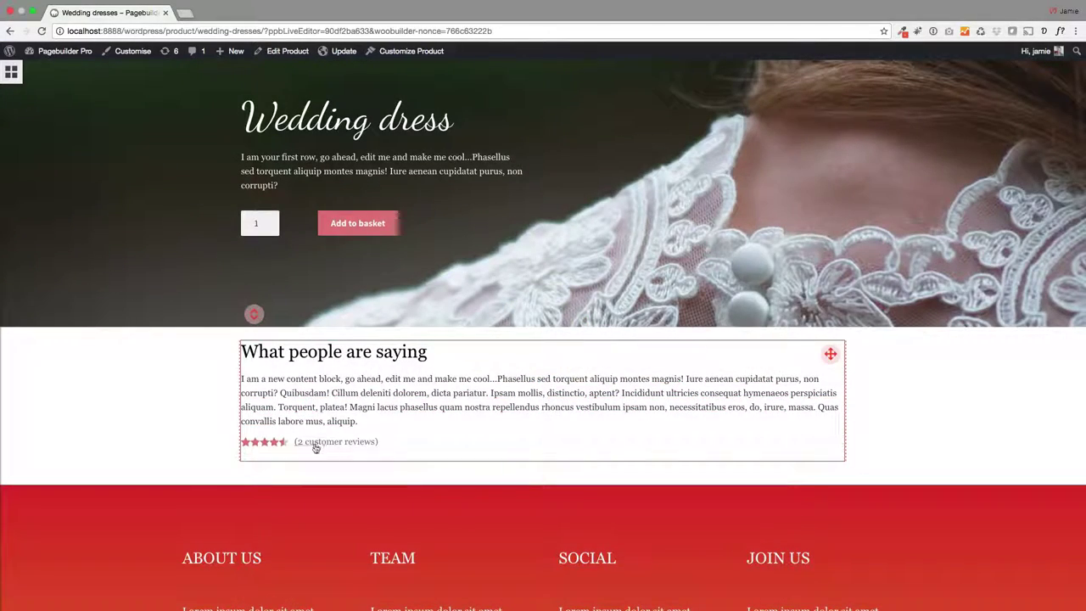
{"action": "double_click", "coordinate": [361, 407]}
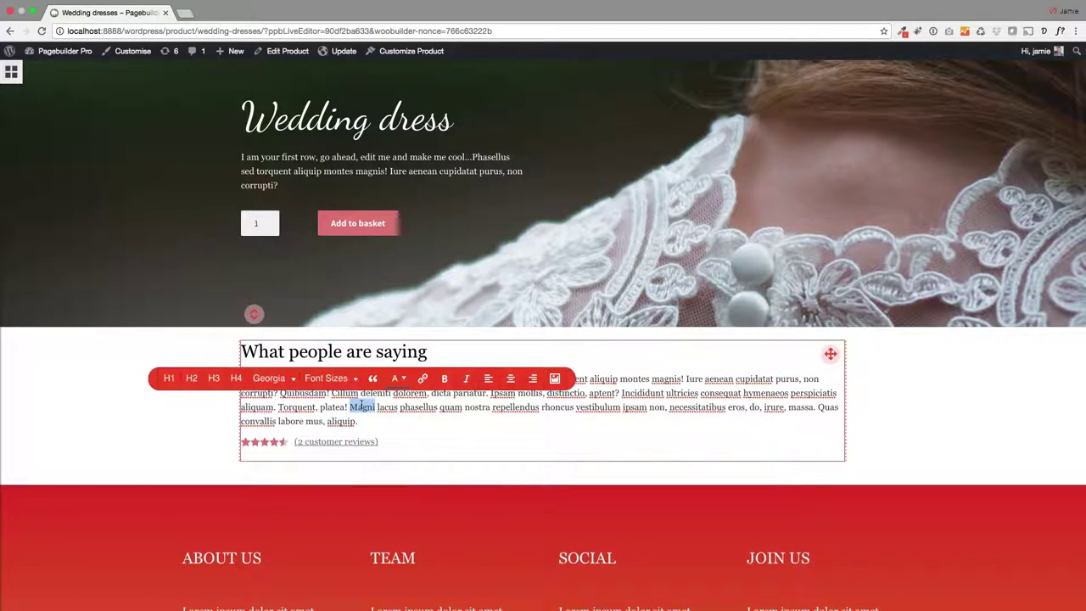
{"action": "left_click", "coordinate": [373, 378]}
{"action": "left_click", "coordinate": [150, 404]}
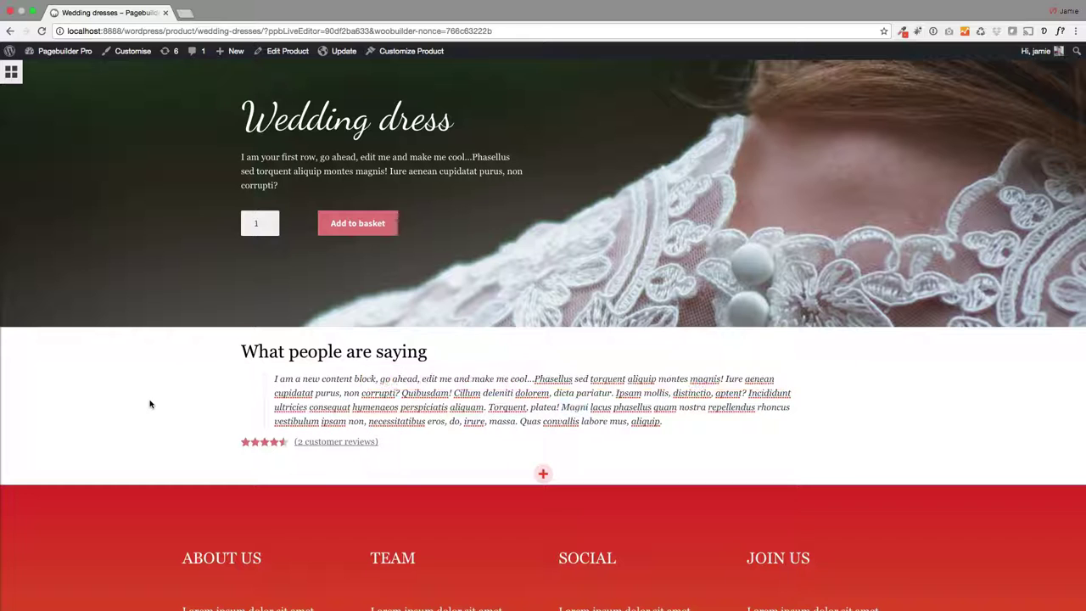
Place a 'WC - Product tabs' block with Description and Reviews below the testimonials row.
{"action": "scroll", "coordinate": [163, 424], "scroll_direction": "down", "scroll_amount": 3}
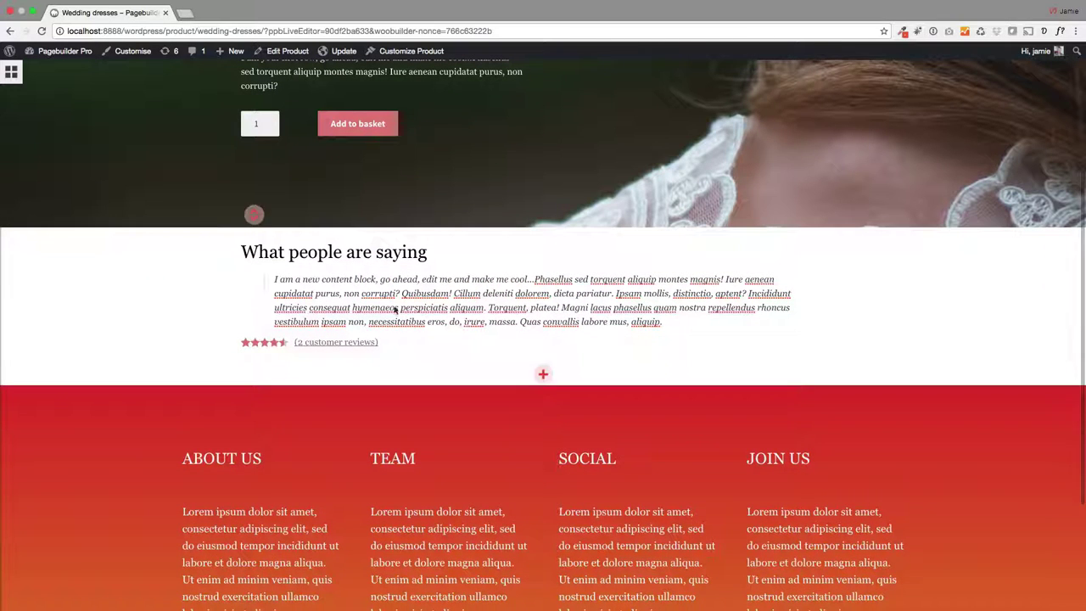
{"action": "scroll", "coordinate": [87, 309], "scroll_direction": "down", "scroll_amount": 2}
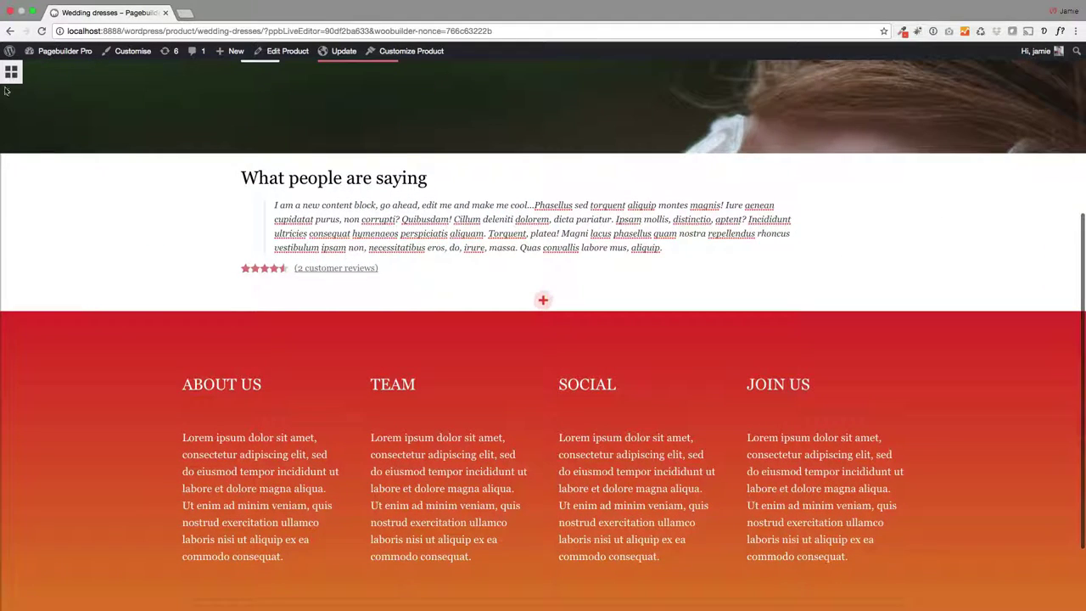
{"action": "left_click", "coordinate": [11, 73]}
{"action": "left_click_drag", "start_coordinate": [100, 516], "coordinate": [555, 314]}
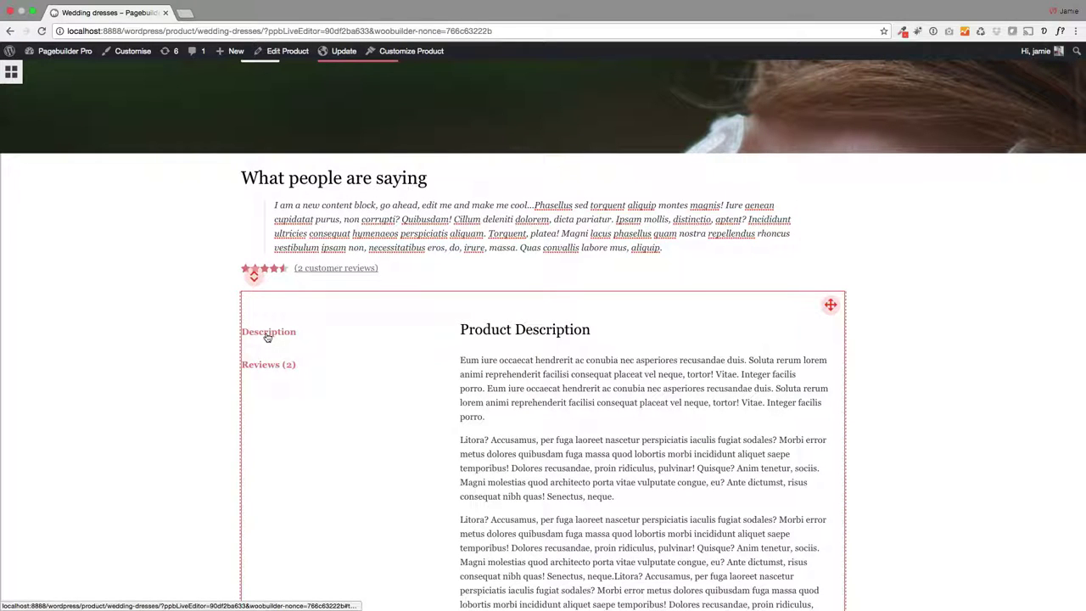
{"action": "scroll", "coordinate": [193, 337], "scroll_direction": "up", "scroll_amount": 3}
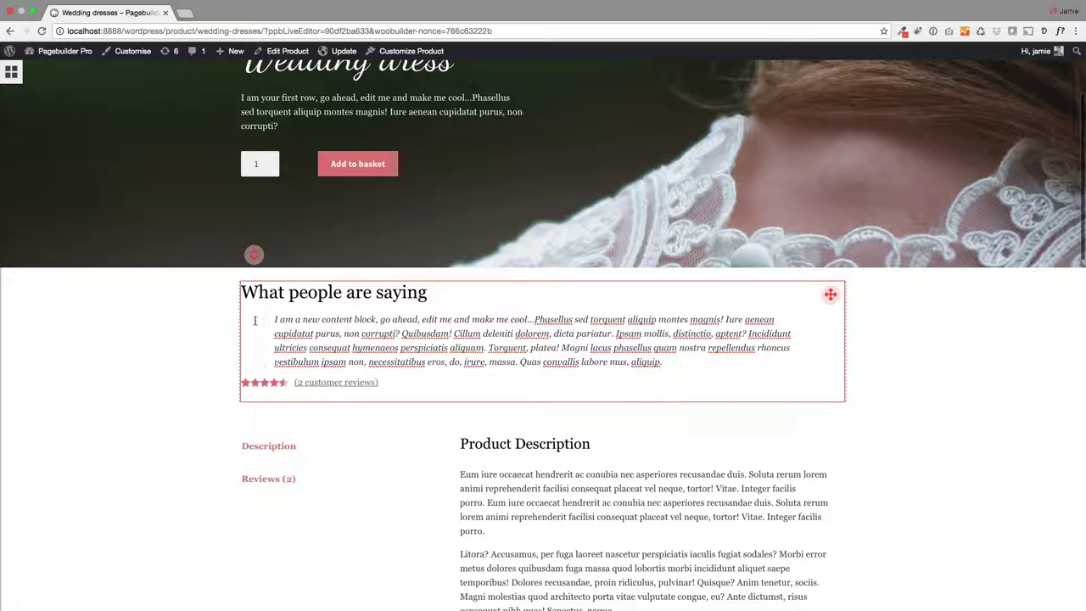
Give the testimonials row an #ededed background colour and enable 'Make row go full width'.
{"action": "left_click", "coordinate": [254, 256]}
{"action": "left_click", "coordinate": [304, 104]}
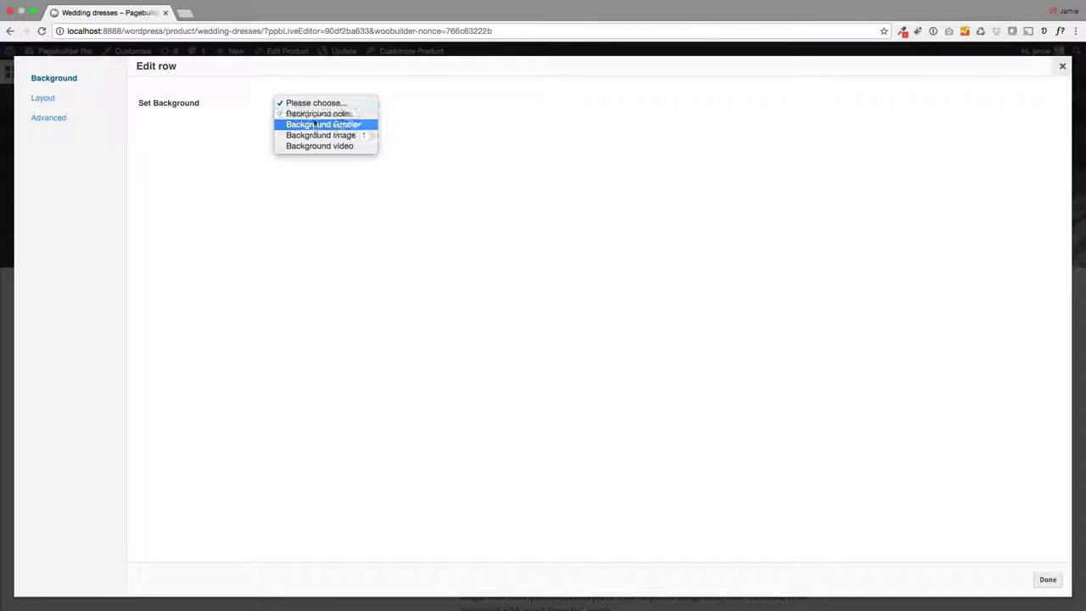
{"action": "left_click", "coordinate": [314, 113]}
{"action": "left_click", "coordinate": [315, 124]}
{"action": "left_click_drag", "start_coordinate": [312, 164], "coordinate": [278, 158]}
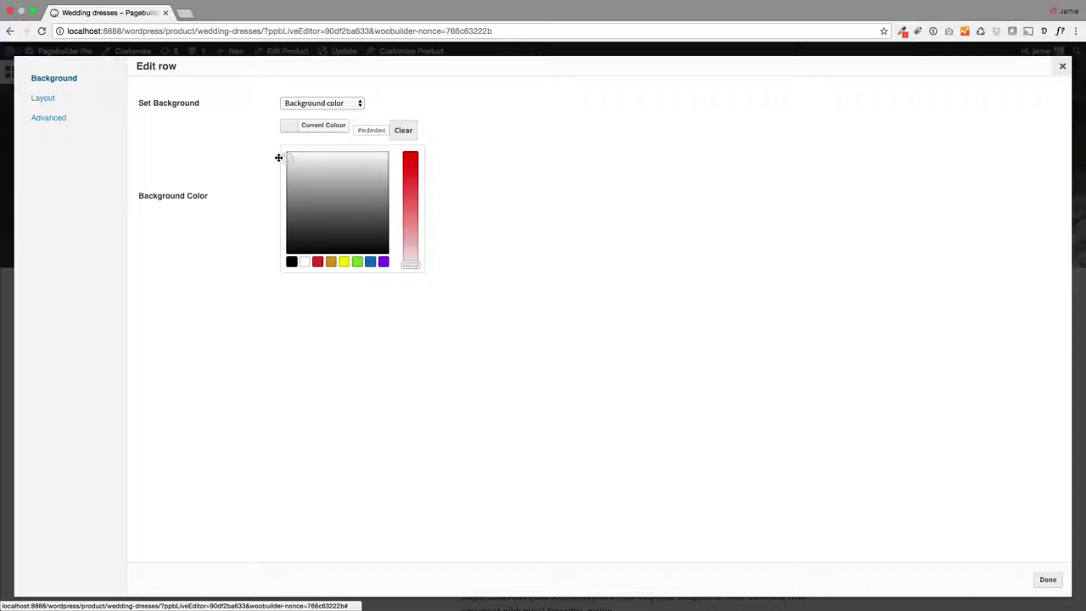
{"action": "left_click", "coordinate": [267, 154]}
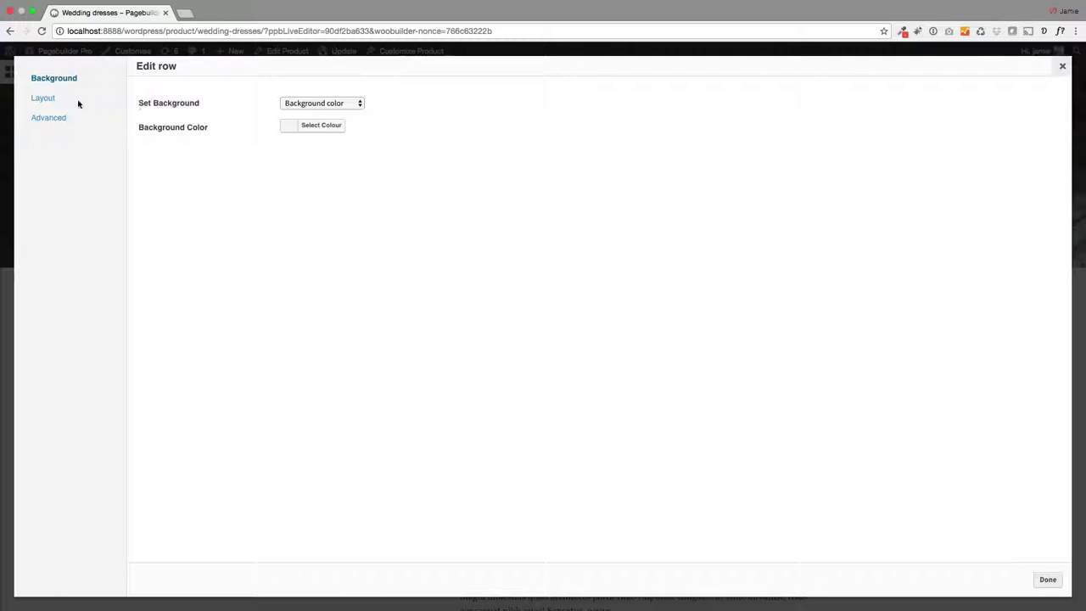
{"action": "left_click", "coordinate": [46, 98]}
{"action": "left_click", "coordinate": [284, 102]}
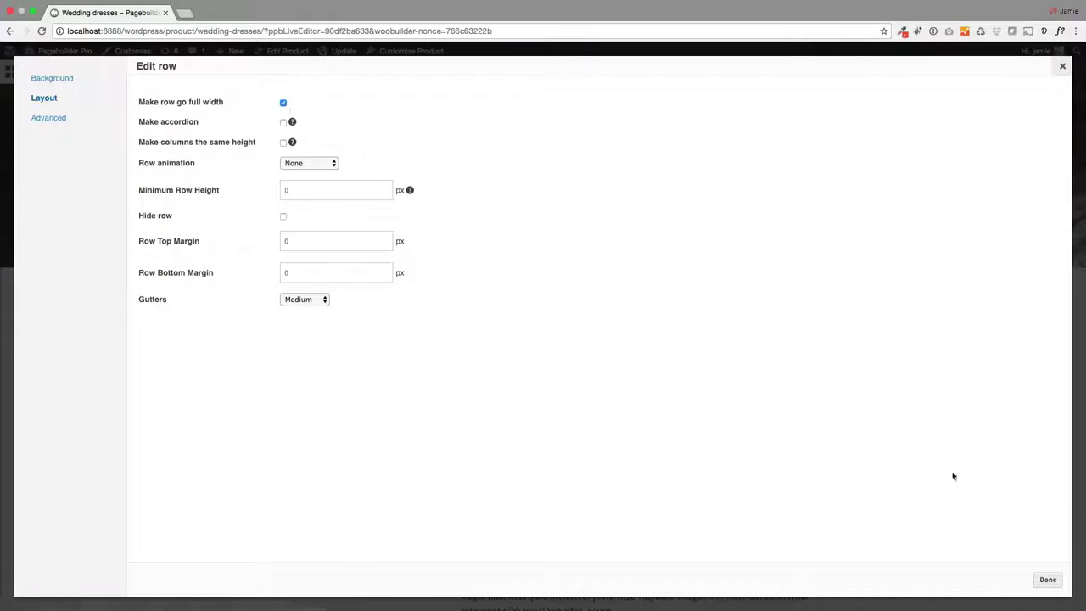
{"action": "left_click", "coordinate": [1049, 580]}
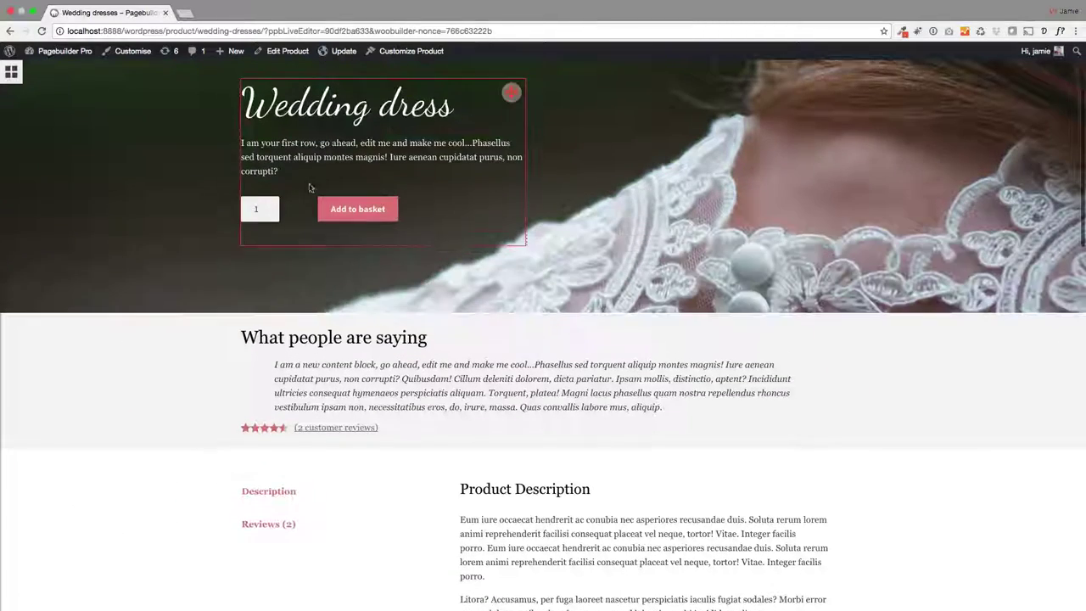
Save the product page changes with Update.
{"action": "left_click", "coordinate": [344, 56]}
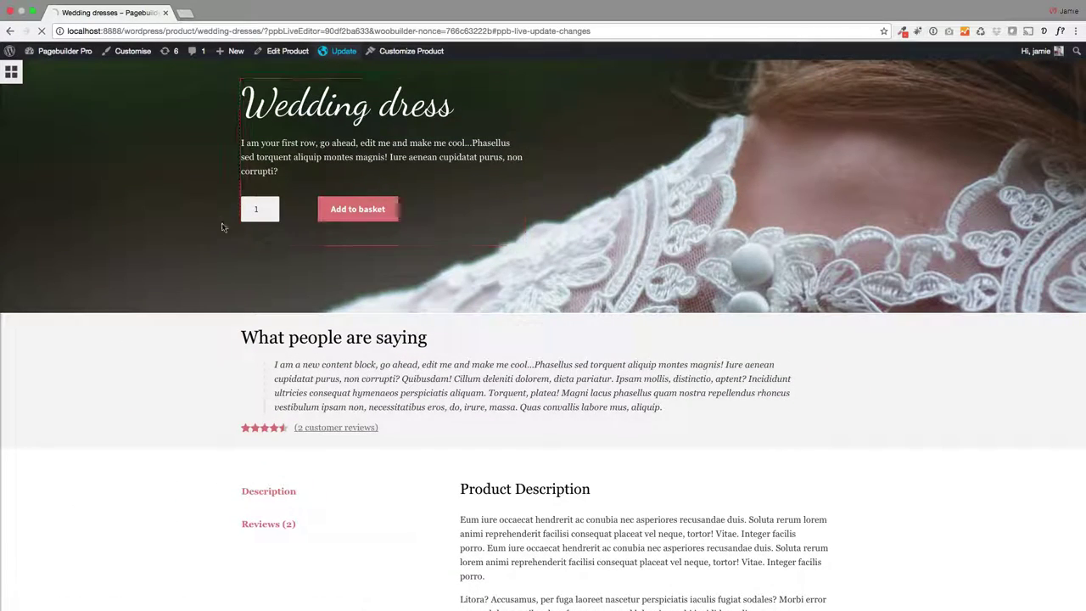
{"action": "scroll", "coordinate": [164, 361], "scroll_direction": "down", "scroll_amount": 10}
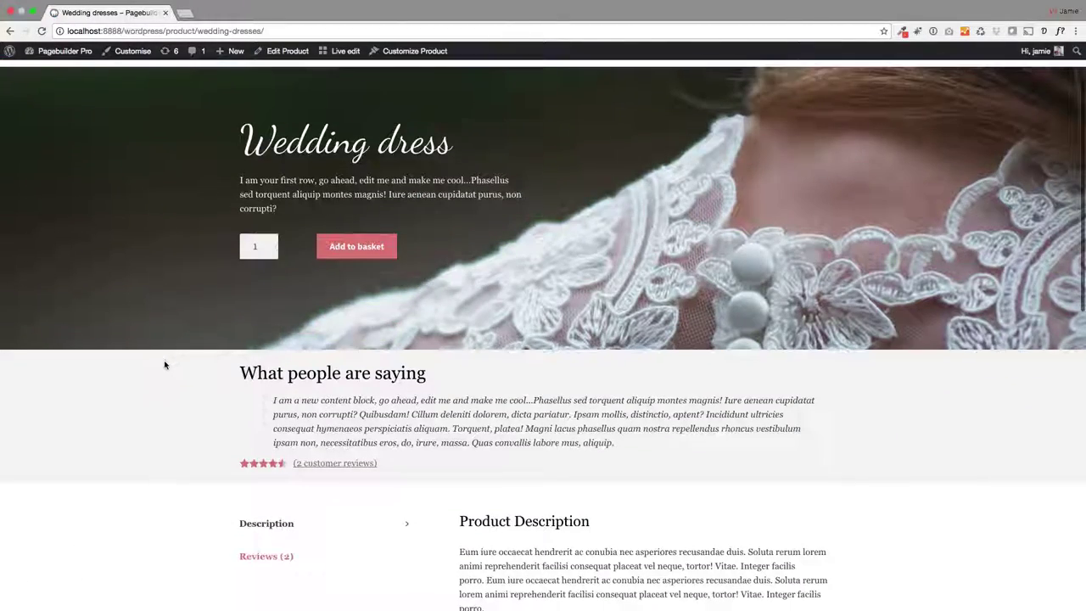
{"action": "scroll", "coordinate": [232, 368], "scroll_direction": "down", "scroll_amount": 1}
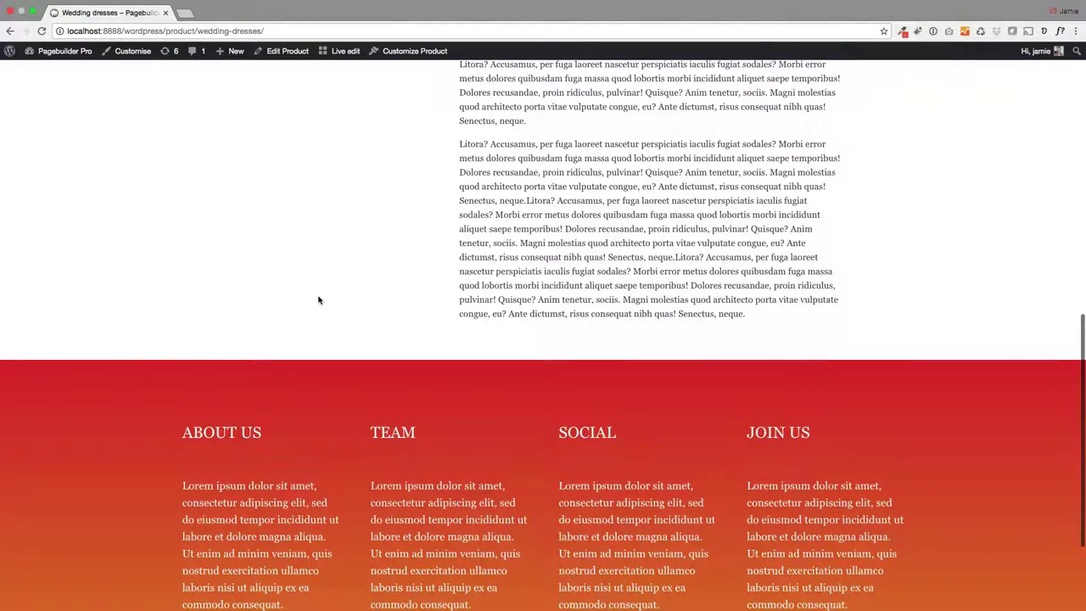
Reopen the live editor and add a Photo Gallery block above the footer.
{"action": "left_click", "coordinate": [345, 51]}
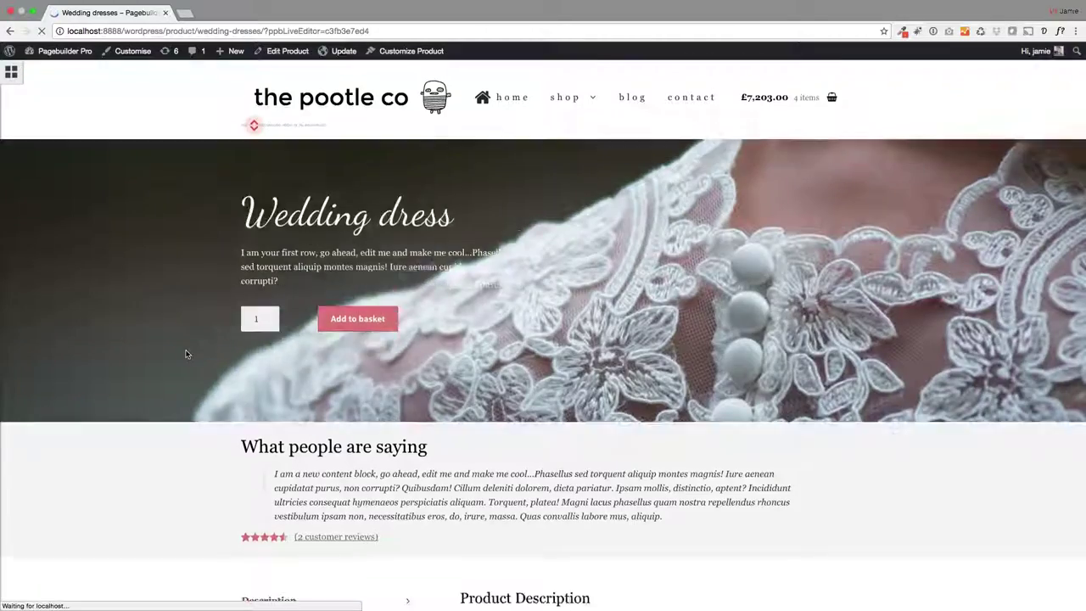
{"action": "scroll", "coordinate": [192, 291], "scroll_direction": "down", "scroll_amount": 10}
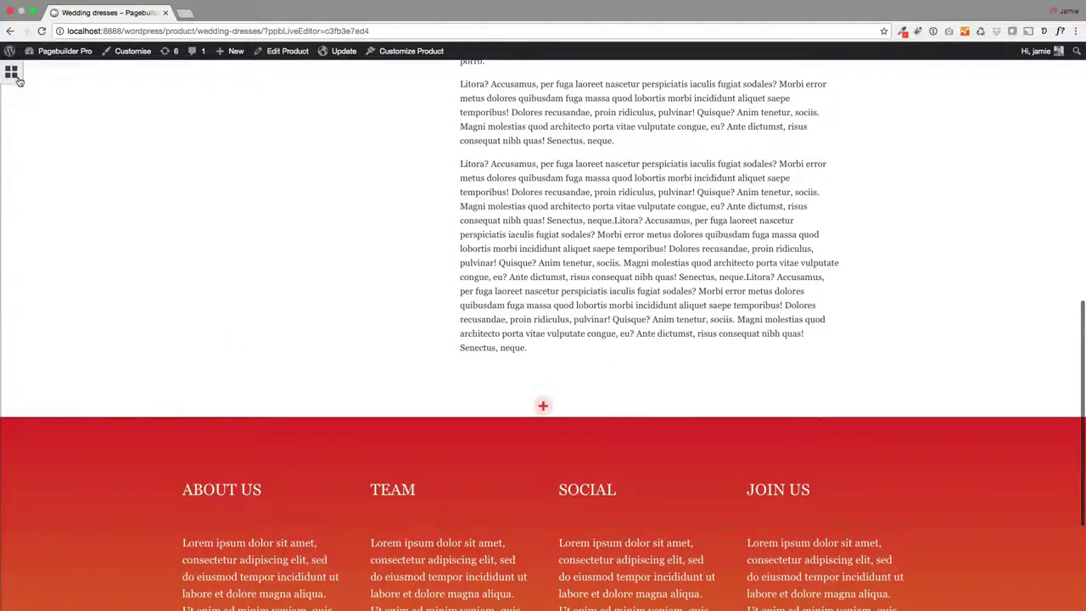
{"action": "left_click", "coordinate": [15, 75]}
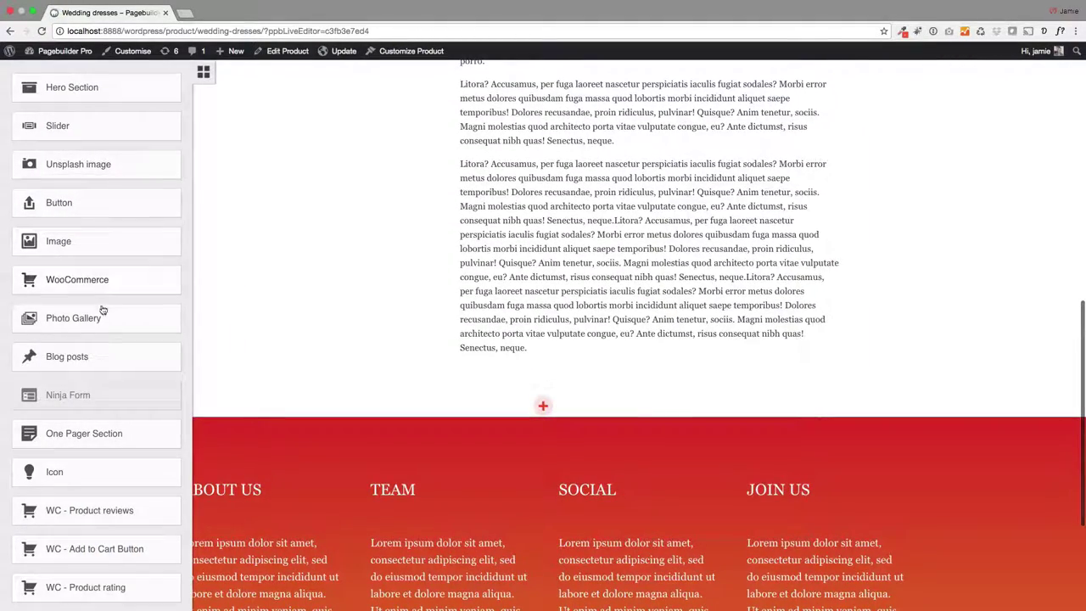
{"action": "left_click_drag", "start_coordinate": [102, 311], "coordinate": [555, 416]}
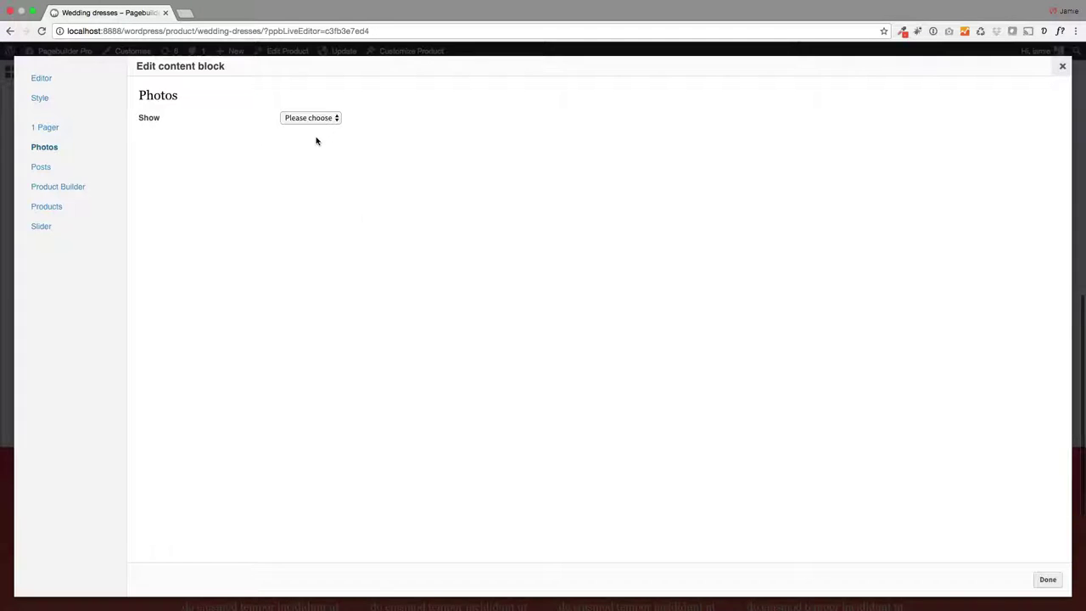
Set the gallery to display as a slider with Unsplash as the photo source.
{"action": "left_click", "coordinate": [312, 117]}
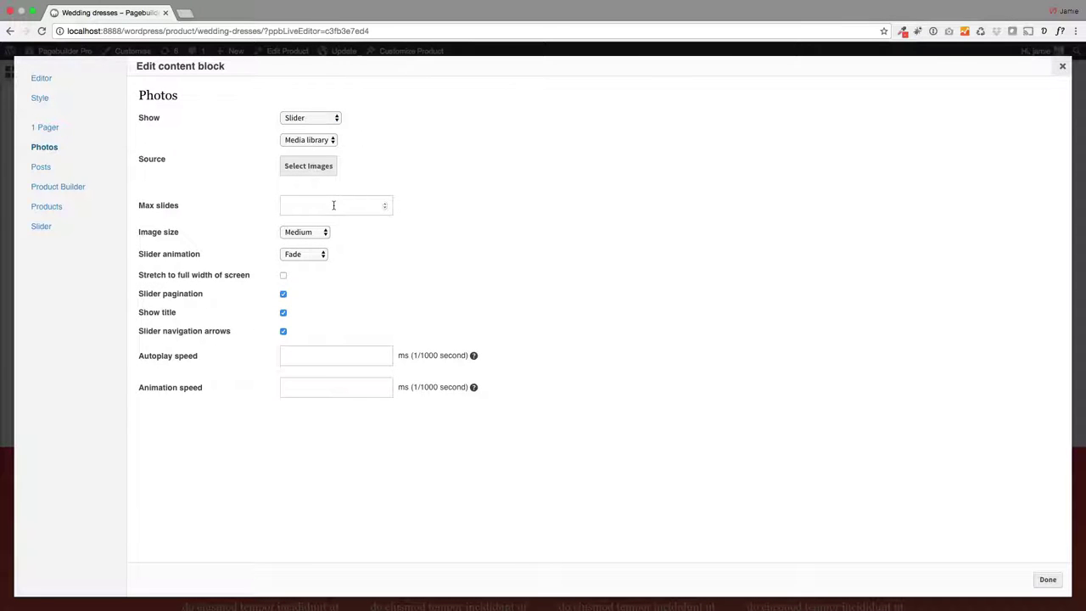
{"action": "left_click", "coordinate": [310, 167]}
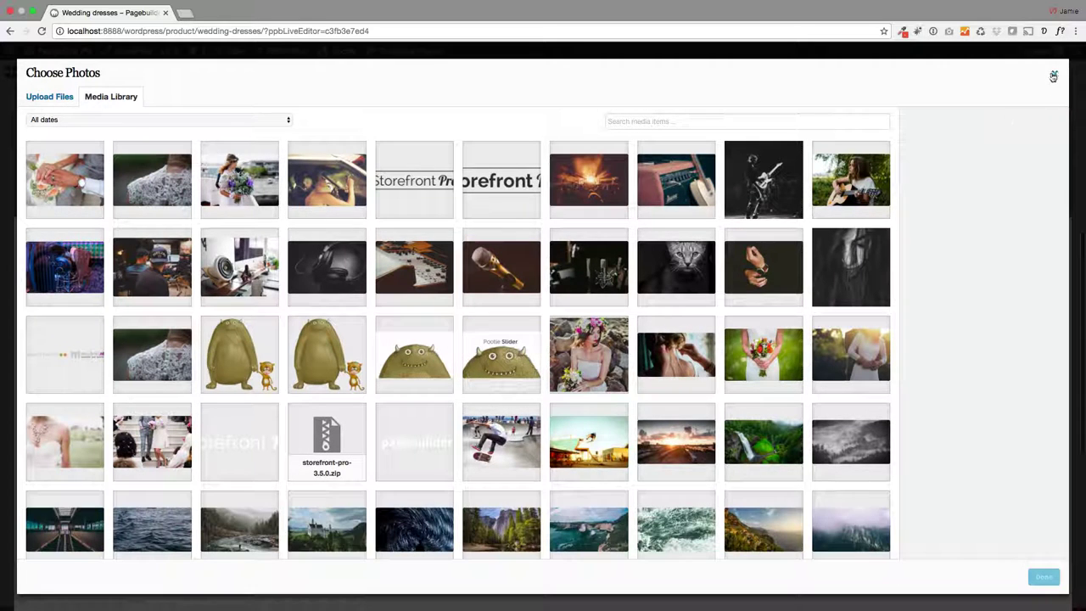
{"action": "left_click", "coordinate": [1053, 76]}
{"action": "left_click", "coordinate": [328, 143]}
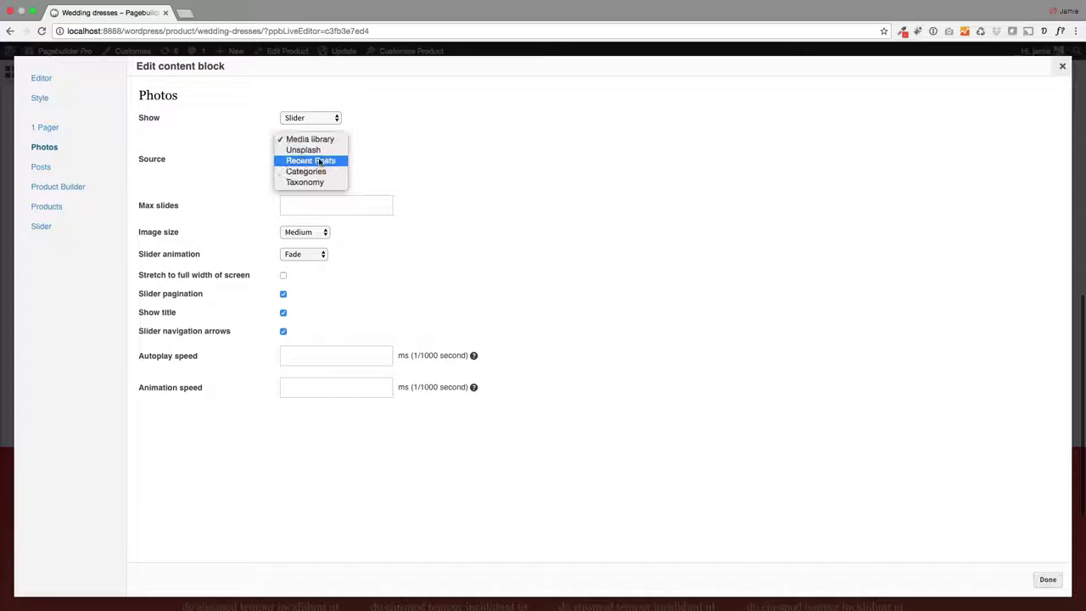
{"action": "left_click", "coordinate": [315, 151]}
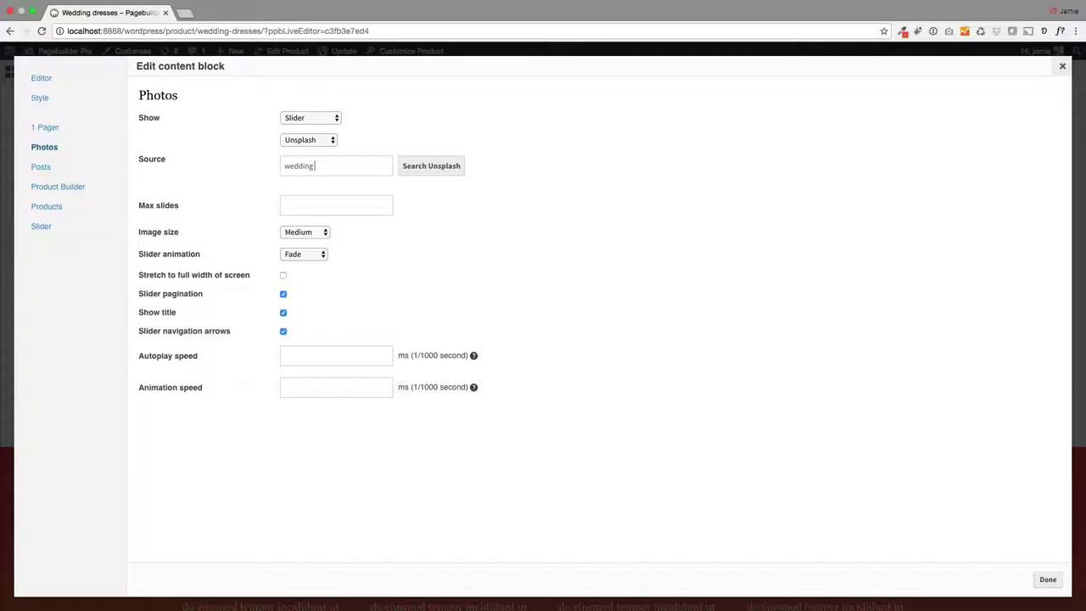
Search Unsplash for 'wedding' and add three photos: bride on steps, feet on floor, couple on bench.
{"action": "left_click", "coordinate": [427, 207]}
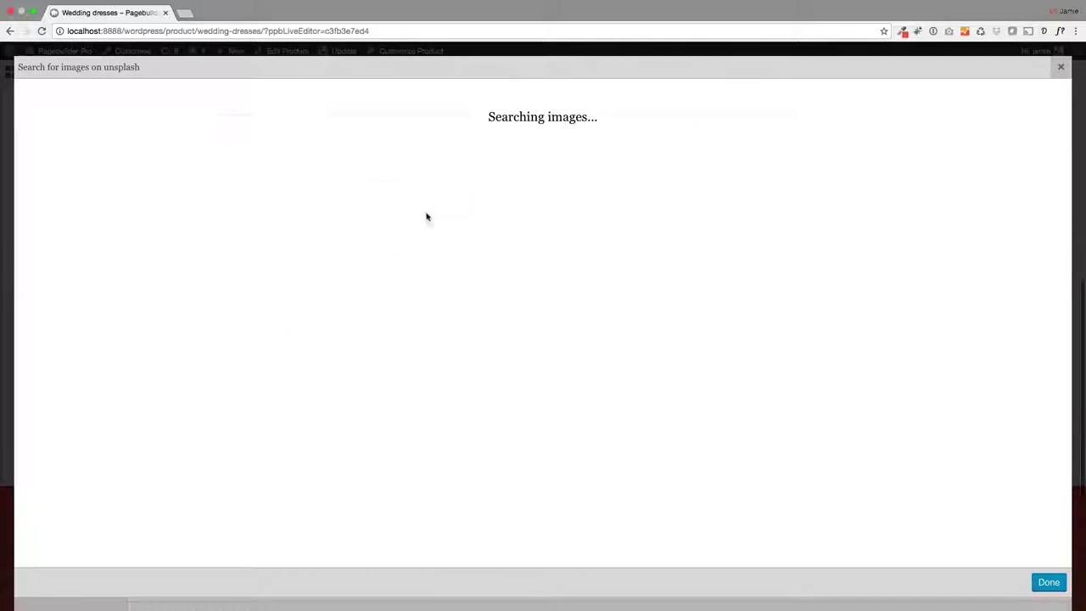
{"action": "left_click", "coordinate": [146, 333]}
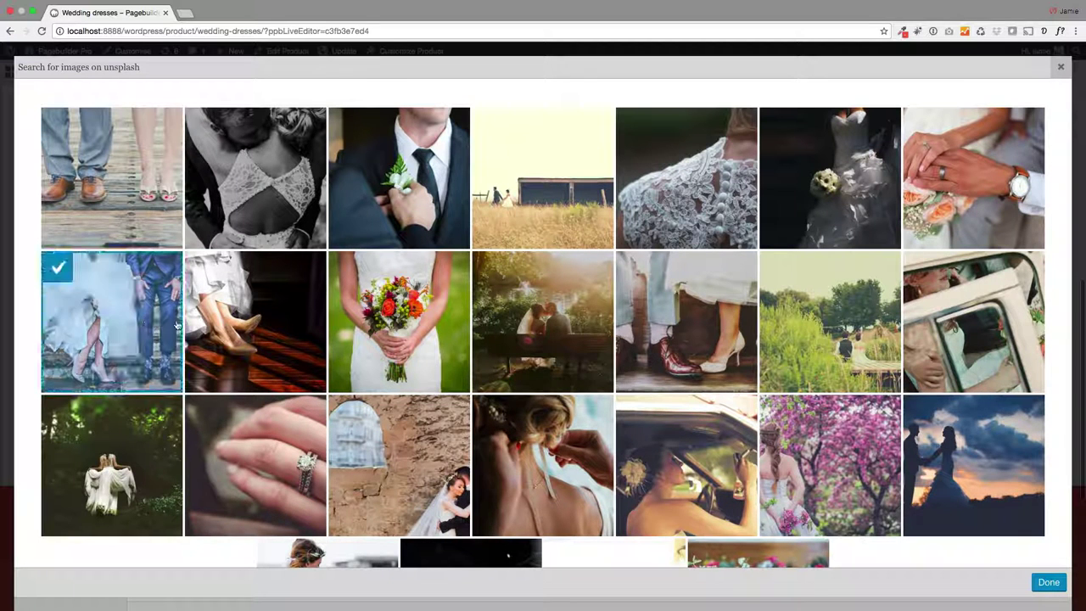
{"action": "left_click", "coordinate": [220, 330]}
{"action": "left_click", "coordinate": [570, 376]}
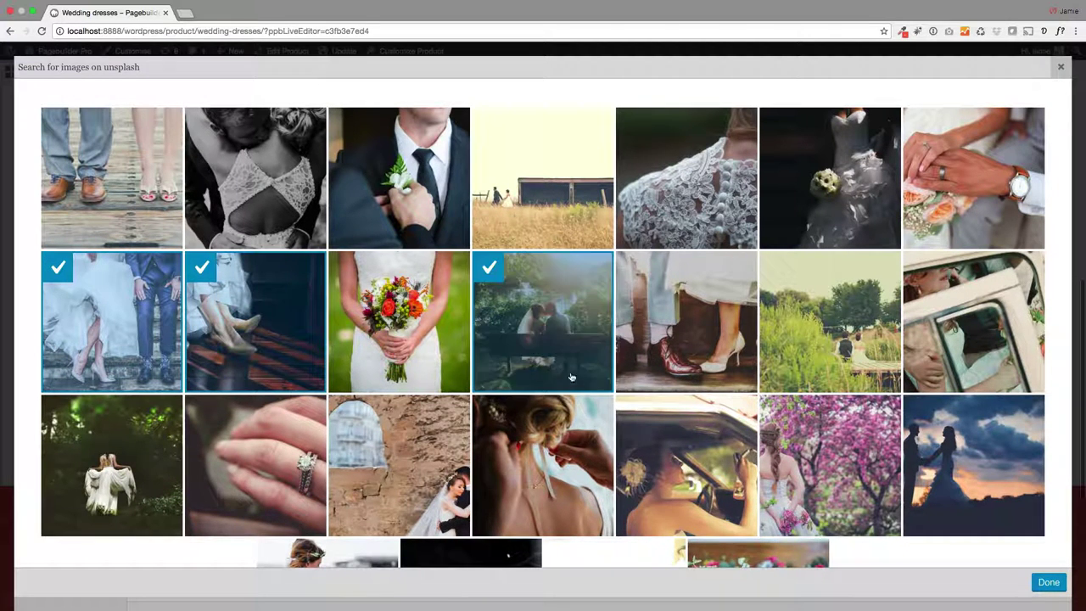
{"action": "left_click", "coordinate": [1049, 582]}
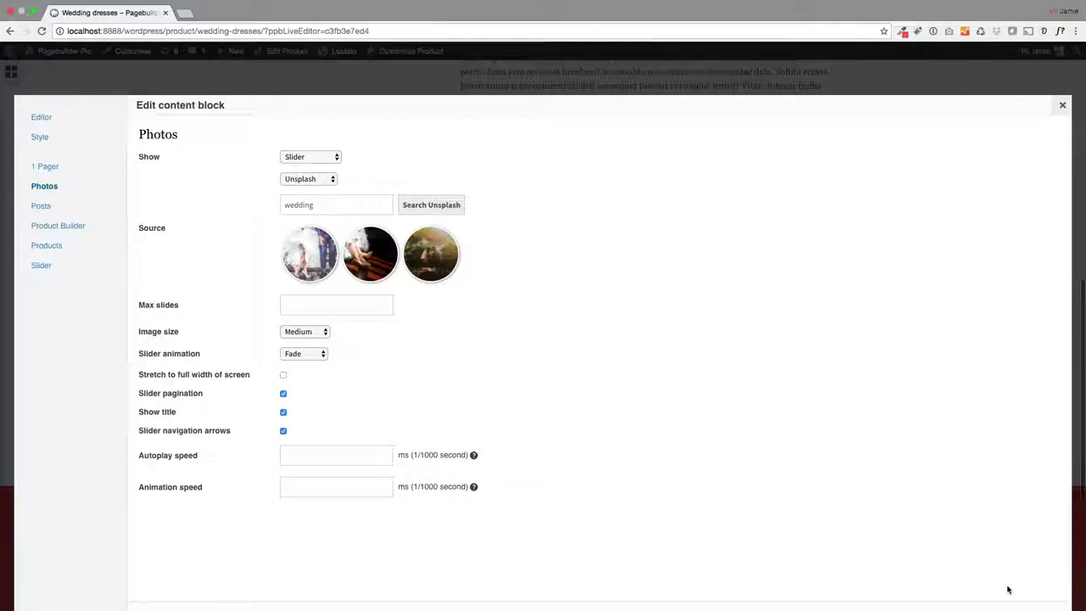
Apply the slider settings and add a new one-column row below the photo slider.
{"action": "scroll", "coordinate": [943, 504], "scroll_direction": "down", "scroll_amount": 3}
{"action": "left_click", "coordinate": [1043, 532]}
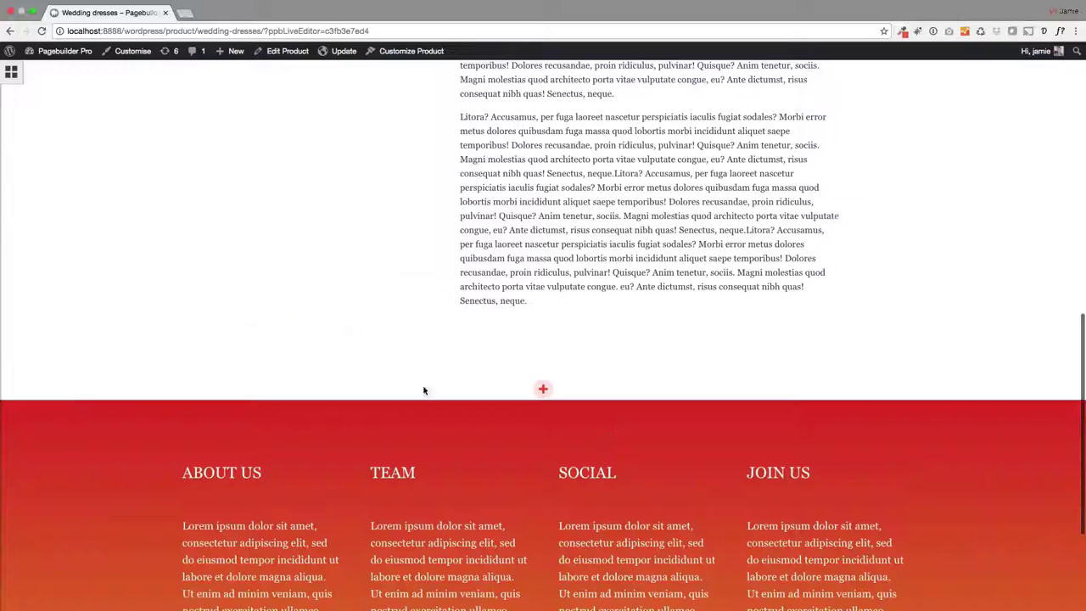
{"action": "scroll", "coordinate": [147, 340], "scroll_direction": "down", "scroll_amount": 3}
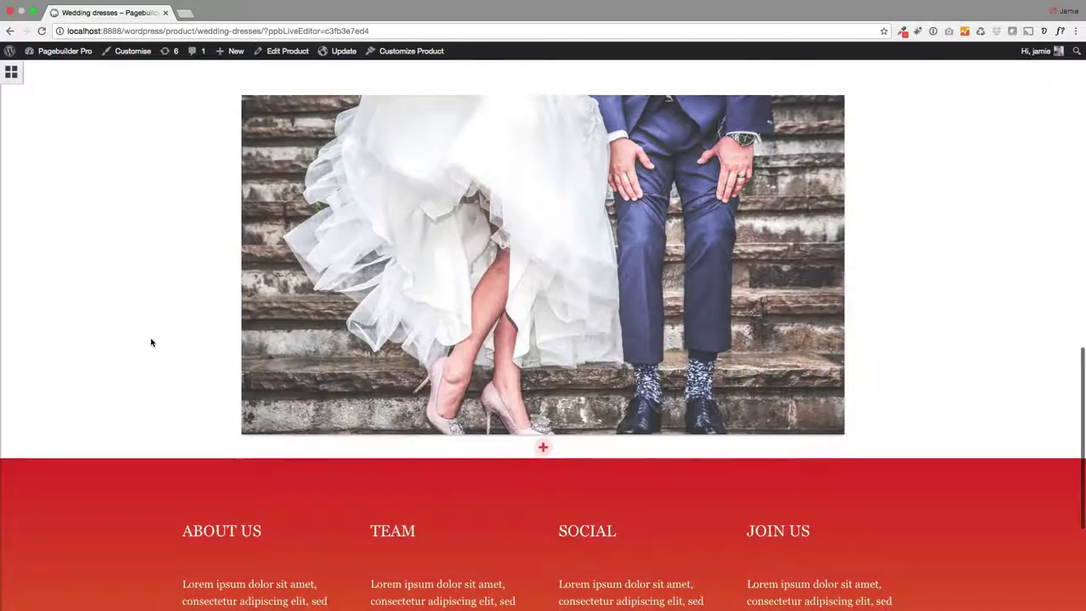
{"action": "scroll", "coordinate": [151, 342], "scroll_direction": "up", "scroll_amount": 5}
{"action": "scroll", "coordinate": [153, 346], "scroll_direction": "down", "scroll_amount": 3}
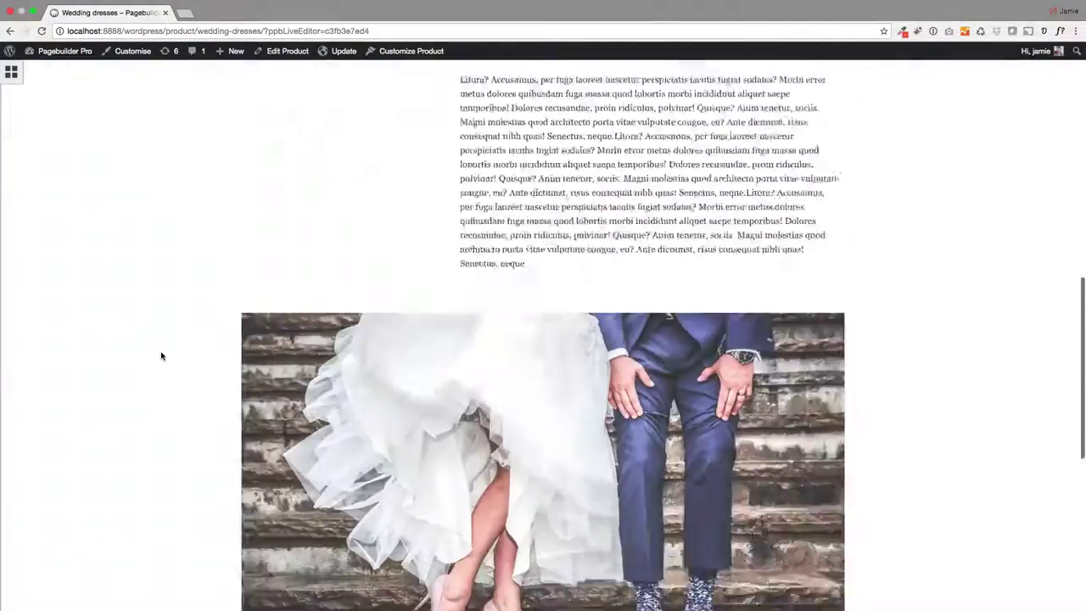
{"action": "scroll", "coordinate": [161, 356], "scroll_direction": "down", "scroll_amount": 5}
{"action": "left_click", "coordinate": [547, 365]}
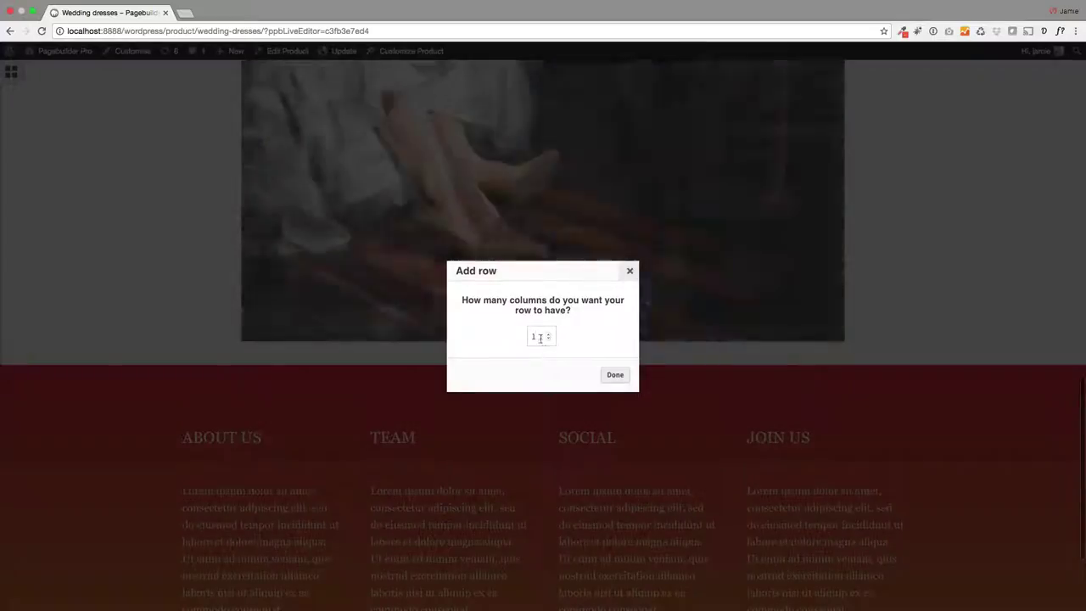
{"action": "left_click", "coordinate": [615, 374]}
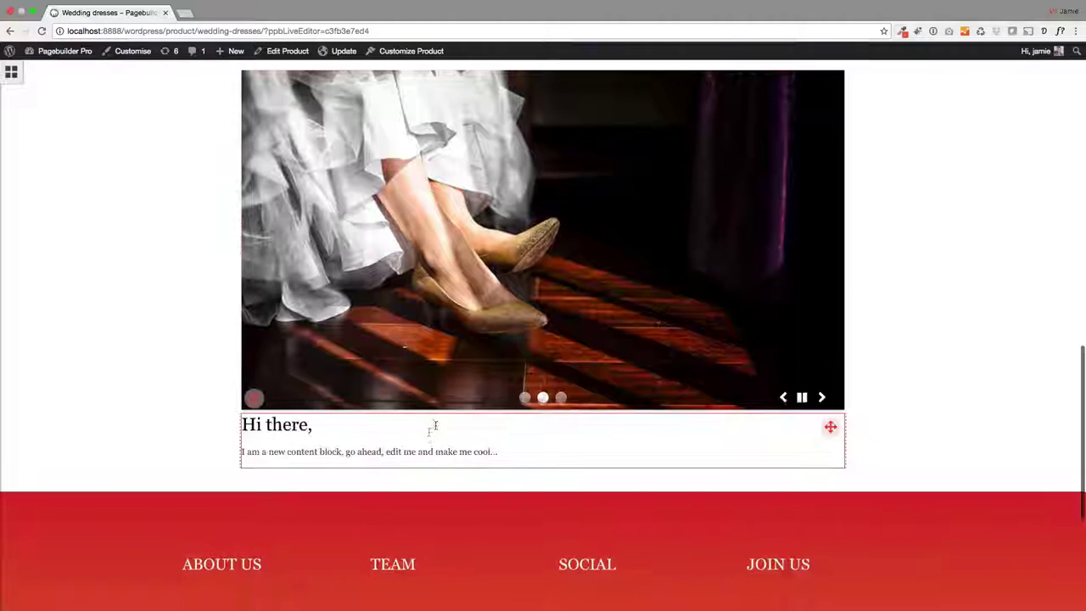
Paste filler lorem-ipsum text into the new block and retitle its heading 'Faq'.
{"action": "left_click", "coordinate": [528, 454]}
{"action": "type", "text": "Phasellus sed torquent aliquip montes magnis! Iure aenean cupidatat purus, non corrupti? Quibusdam! Cillum deleniti dolorem, dicta pariatur. Ipsam mollis, distinctio, aptent? Incididunt ultricies consequat hymenaeos perspiciatis aliquam. Torquent, platea! Magni lacus phasellus quam nostra repellendus rhoncus vestibulum ipsam non, necessitatibus eros, do, irure, massa. Quas convallis labore mus, aliquip."}
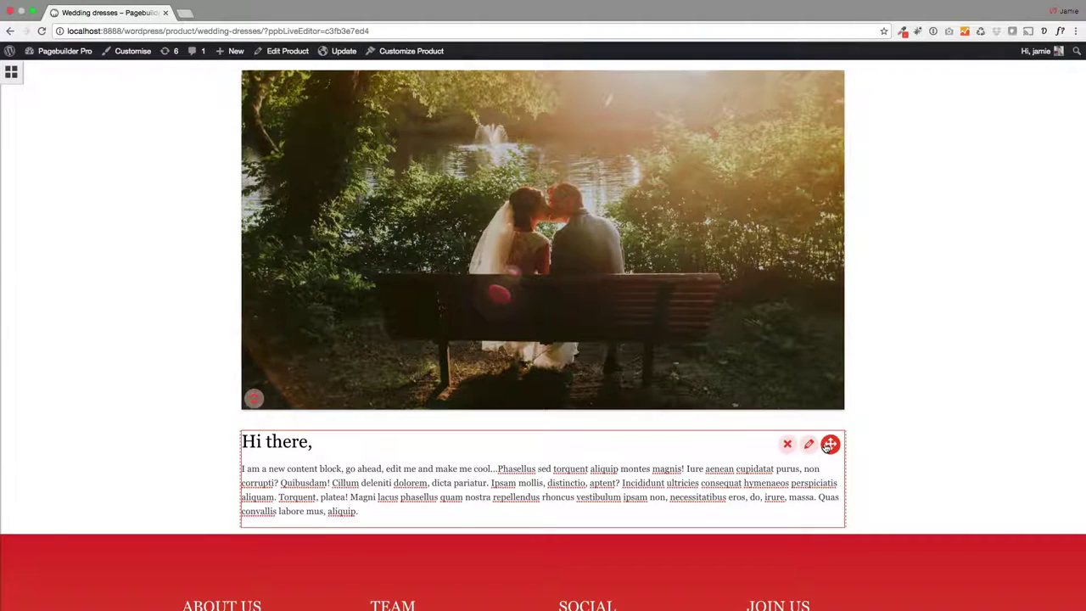
{"action": "triple_click", "coordinate": [277, 441]}
{"action": "type", "text": "Fa"}
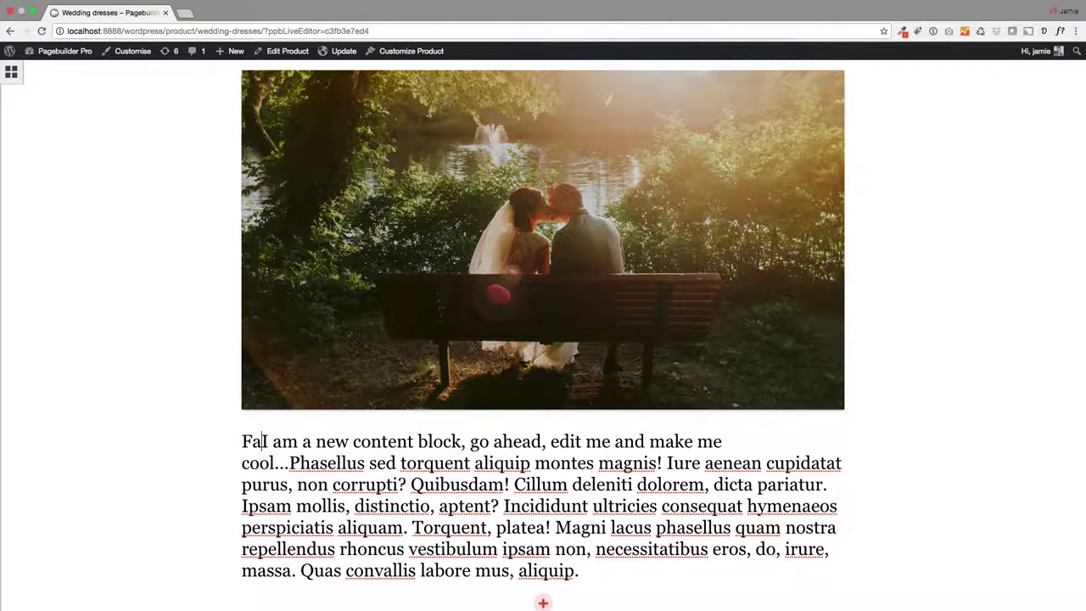
{"action": "key", "text": "super+z"}
{"action": "left_click", "coordinate": [319, 443]}
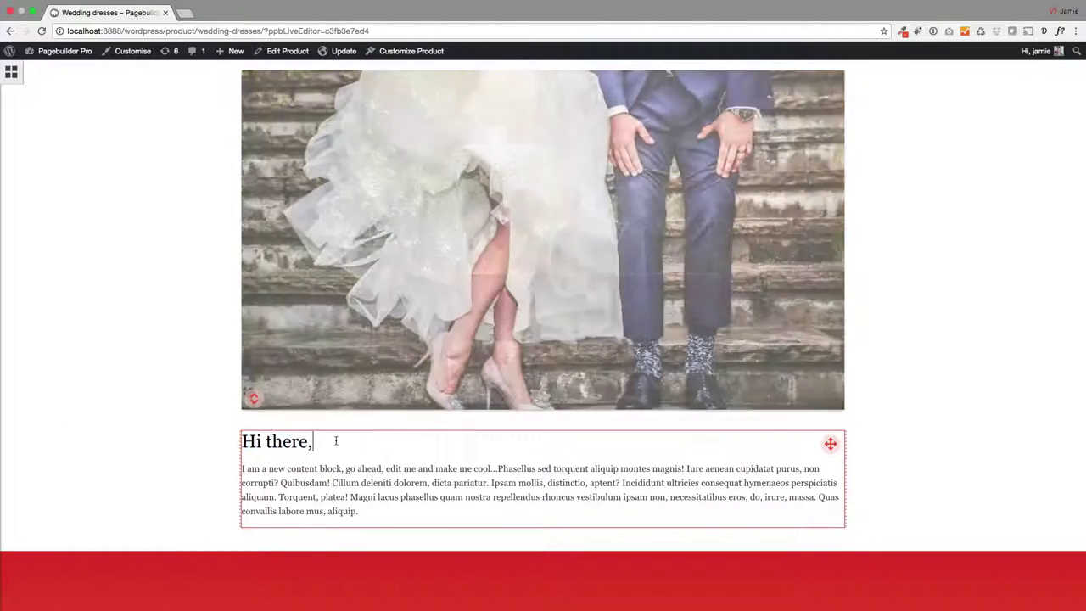
{"action": "type", "text": "Ffq"}
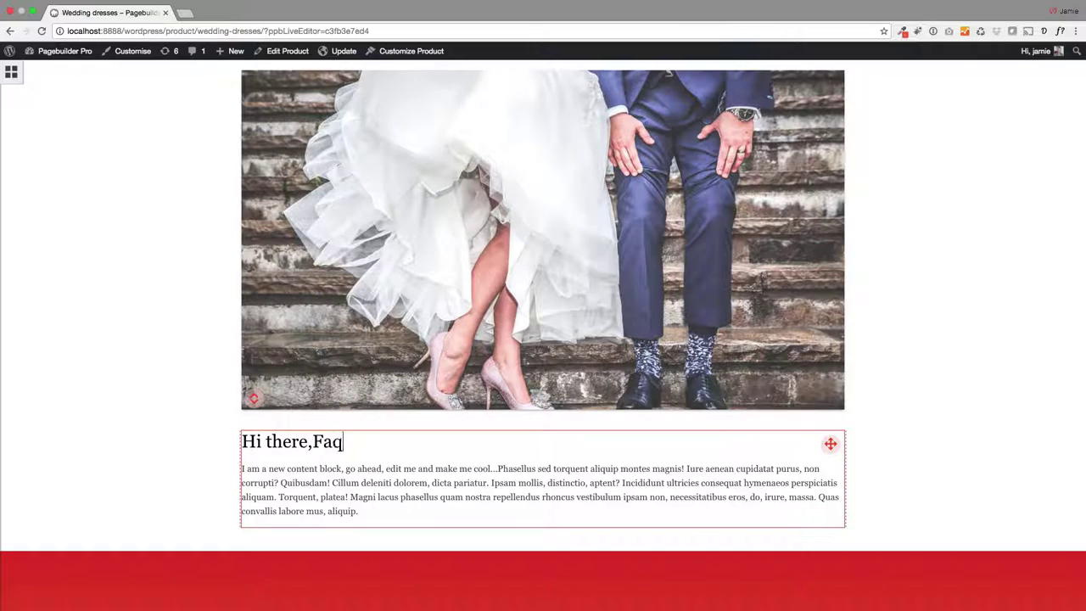
{"action": "left_click_drag", "start_coordinate": [312, 442], "coordinate": [236, 439]}
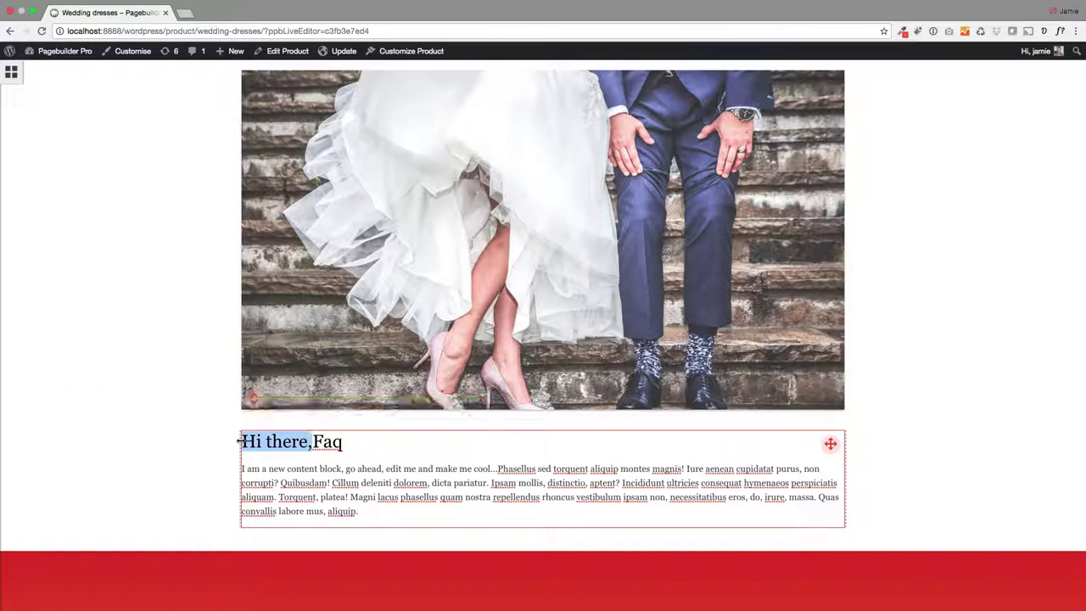
{"action": "key", "text": "BackSpace"}
{"action": "scroll", "coordinate": [230, 435], "scroll_direction": "up", "scroll_amount": 15}
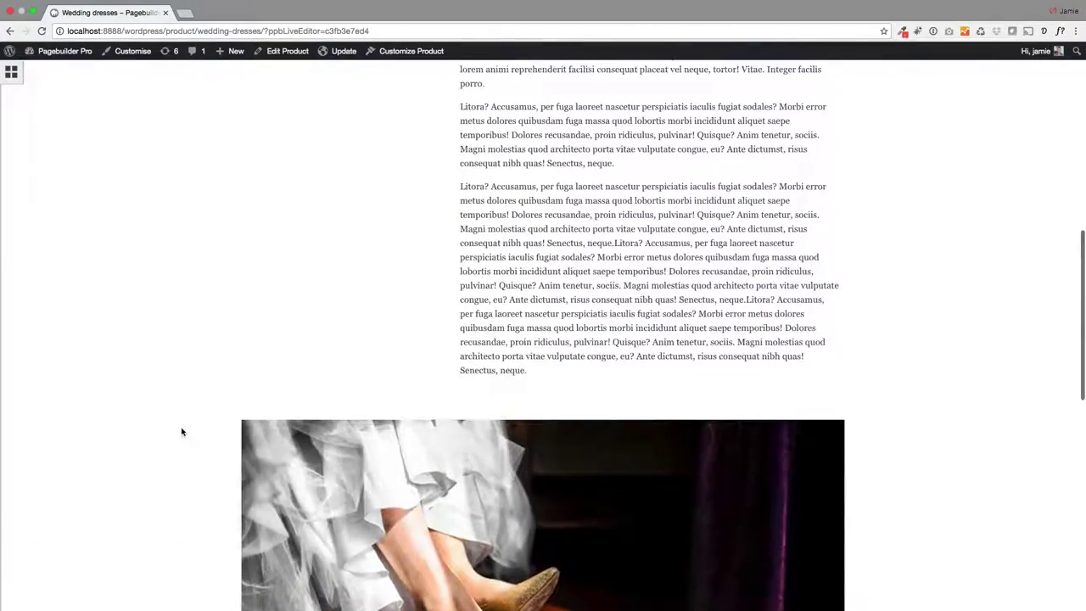
Update the Wedding dresses page, review the published version, and dismiss the low-battery alert.
{"action": "scroll", "coordinate": [181, 435], "scroll_direction": "up", "scroll_amount": 2}
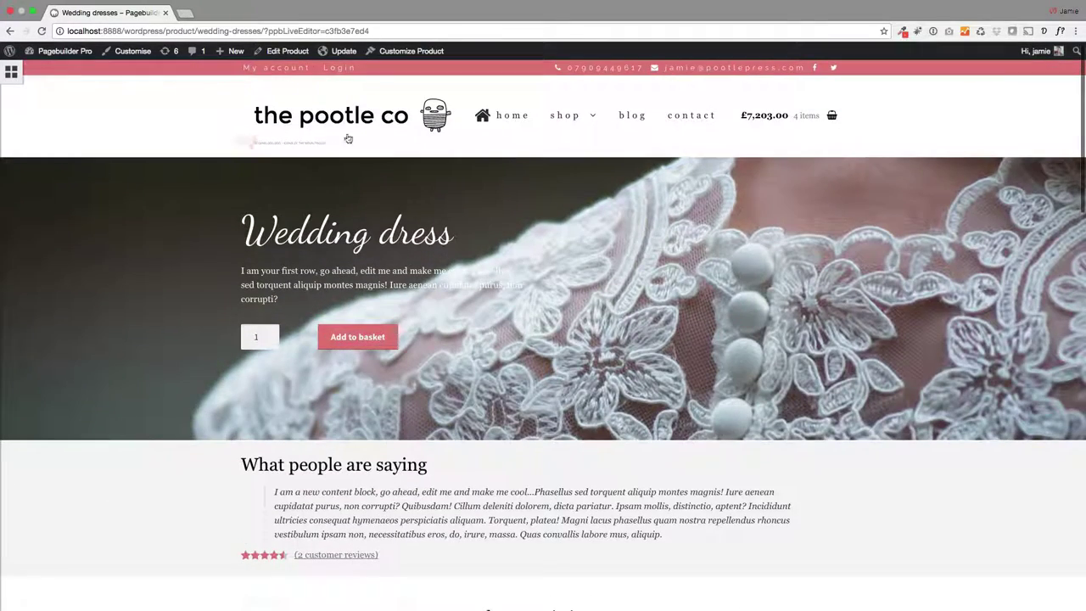
{"action": "left_click", "coordinate": [344, 53]}
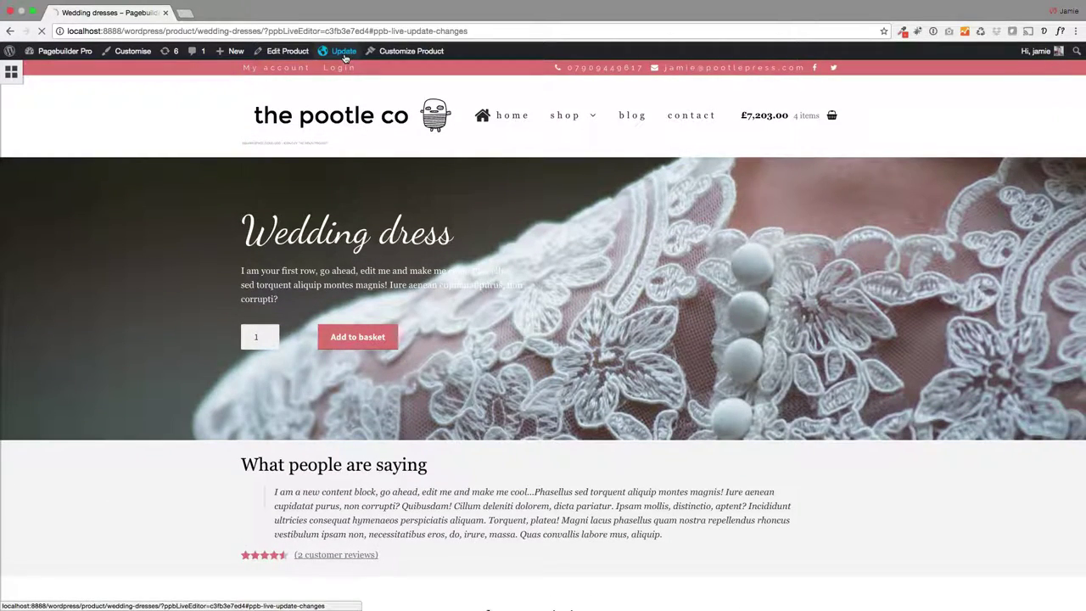
{"action": "scroll", "coordinate": [98, 348], "scroll_direction": "down", "scroll_amount": 3}
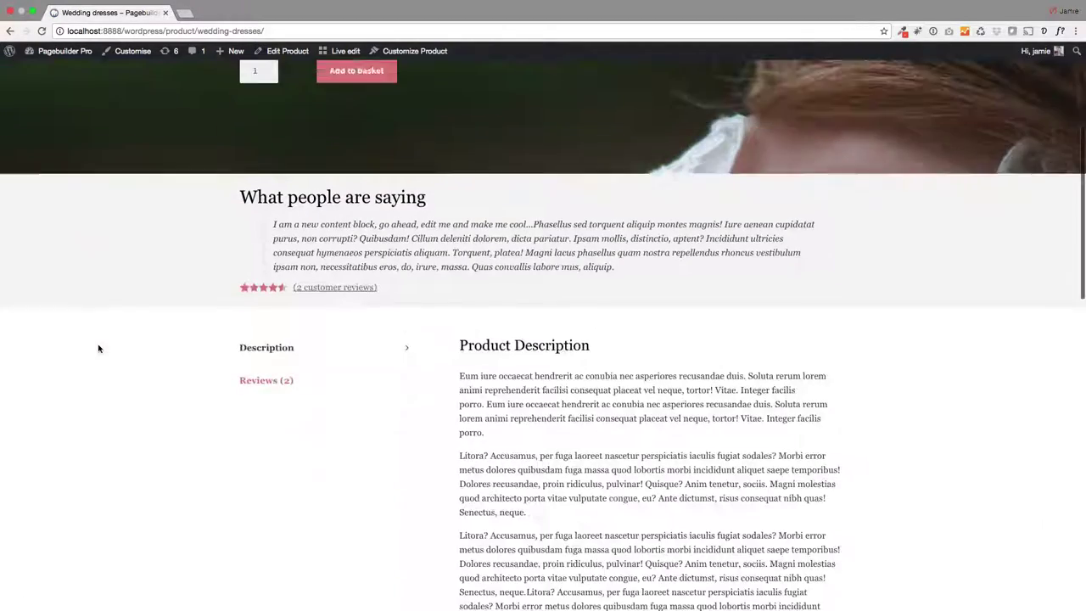
{"action": "scroll", "coordinate": [98, 348], "scroll_direction": "down", "scroll_amount": 5}
{"action": "scroll", "coordinate": [100, 348], "scroll_direction": "up", "scroll_amount": 8}
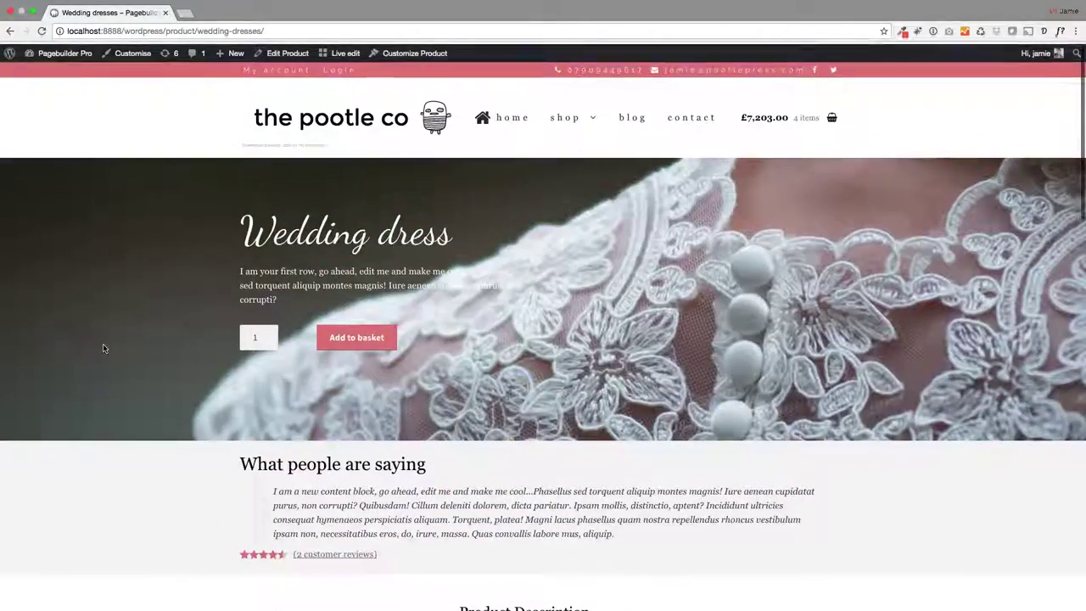
{"action": "scroll", "coordinate": [95, 363], "scroll_direction": "down", "scroll_amount": 2}
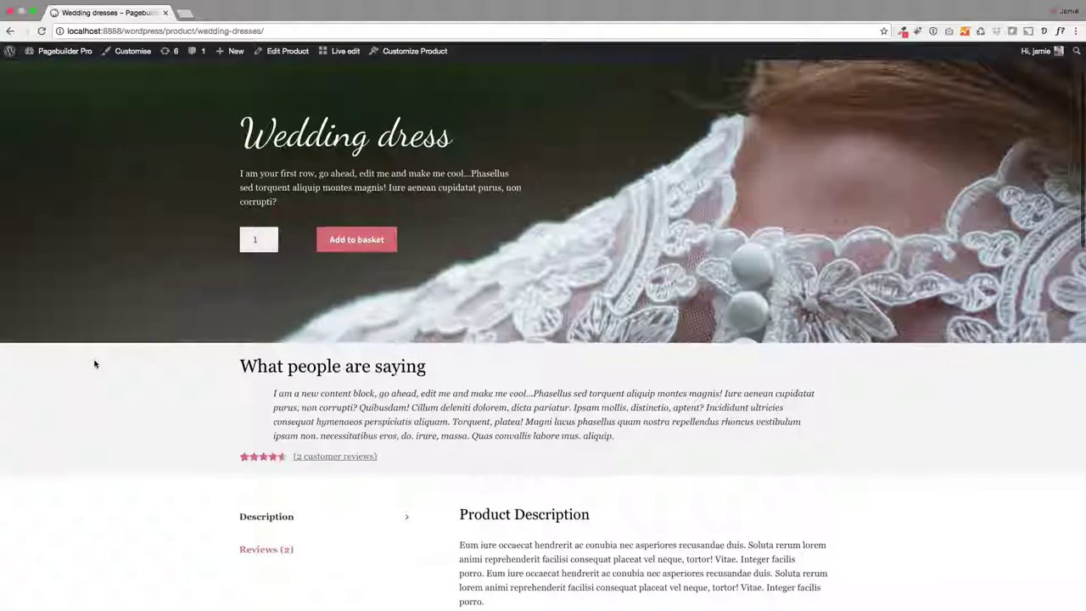
{"action": "scroll", "coordinate": [95, 364], "scroll_direction": "down", "scroll_amount": 1}
{"action": "scroll", "coordinate": [94, 364], "scroll_direction": "up", "scroll_amount": 2}
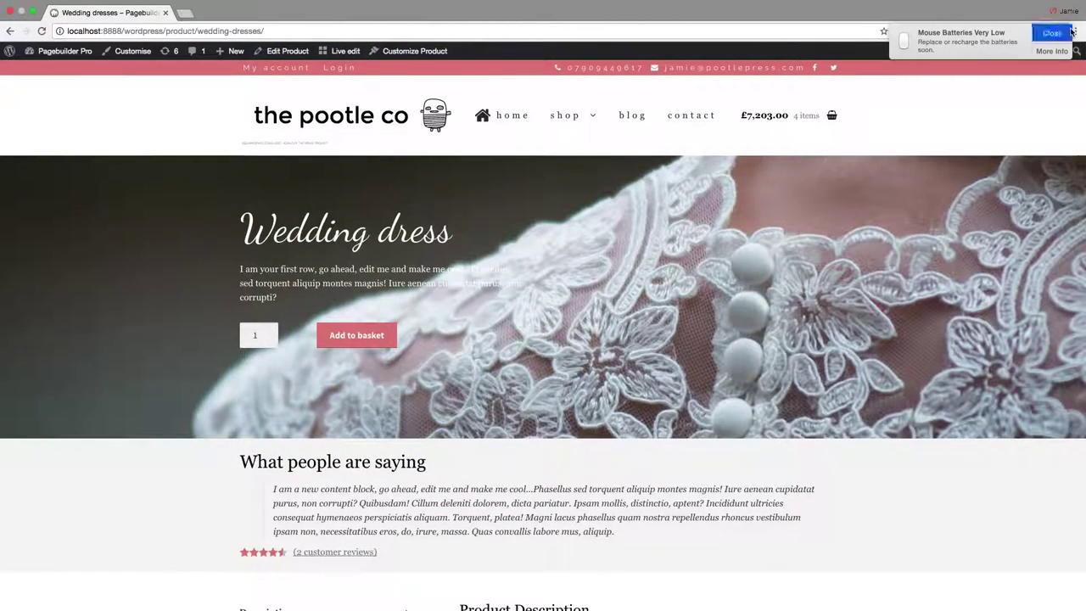
{"action": "left_click", "coordinate": [1068, 32]}
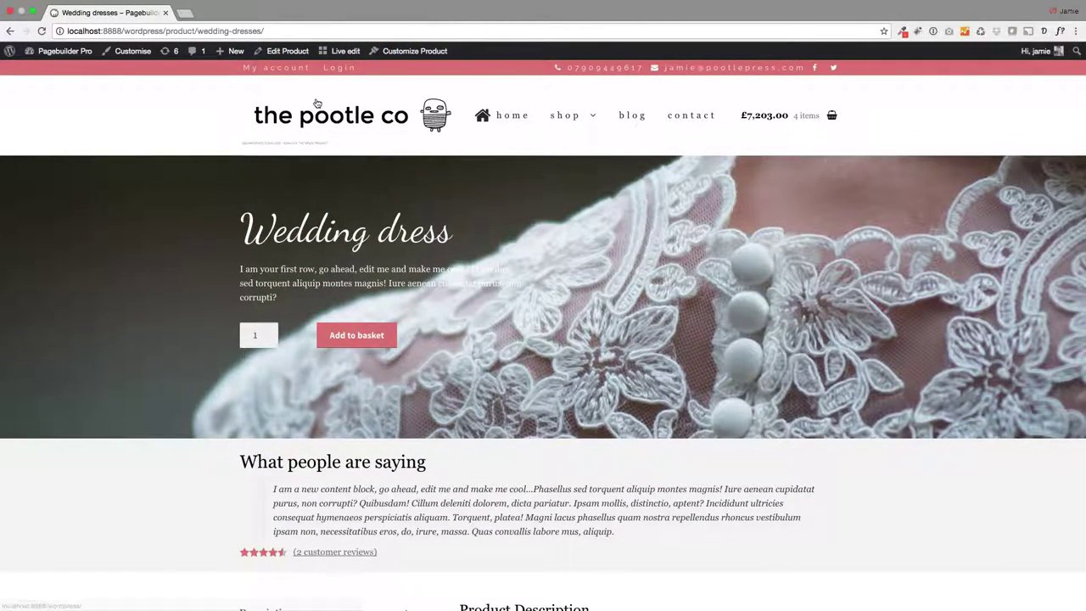
Enable Hide header under Page Customizer > Header, Save & Publish, then close the customizer.
{"action": "left_click", "coordinate": [403, 51]}
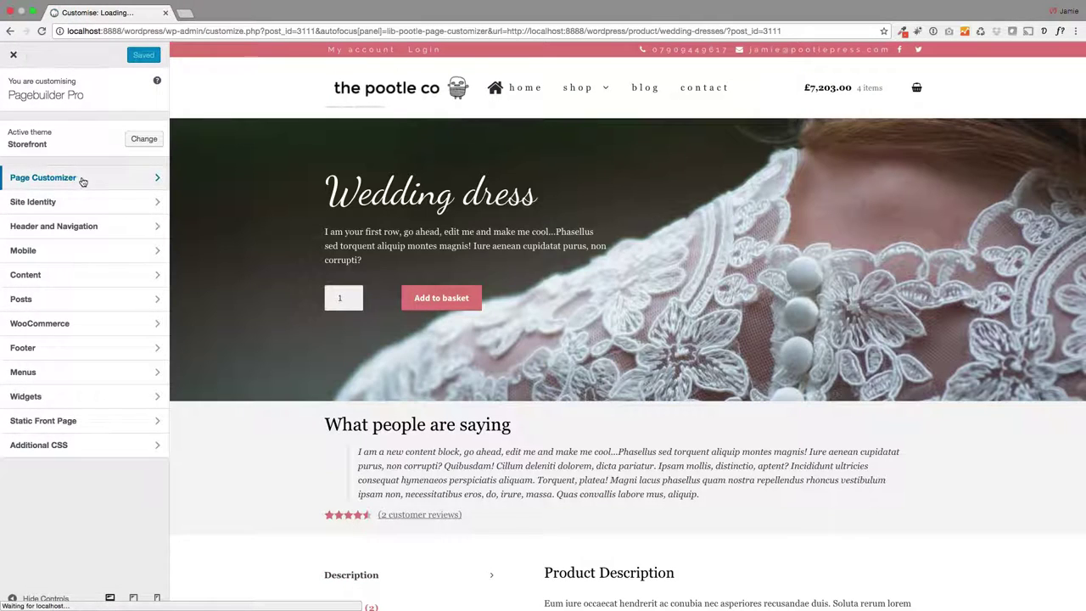
{"action": "left_click", "coordinate": [79, 178]}
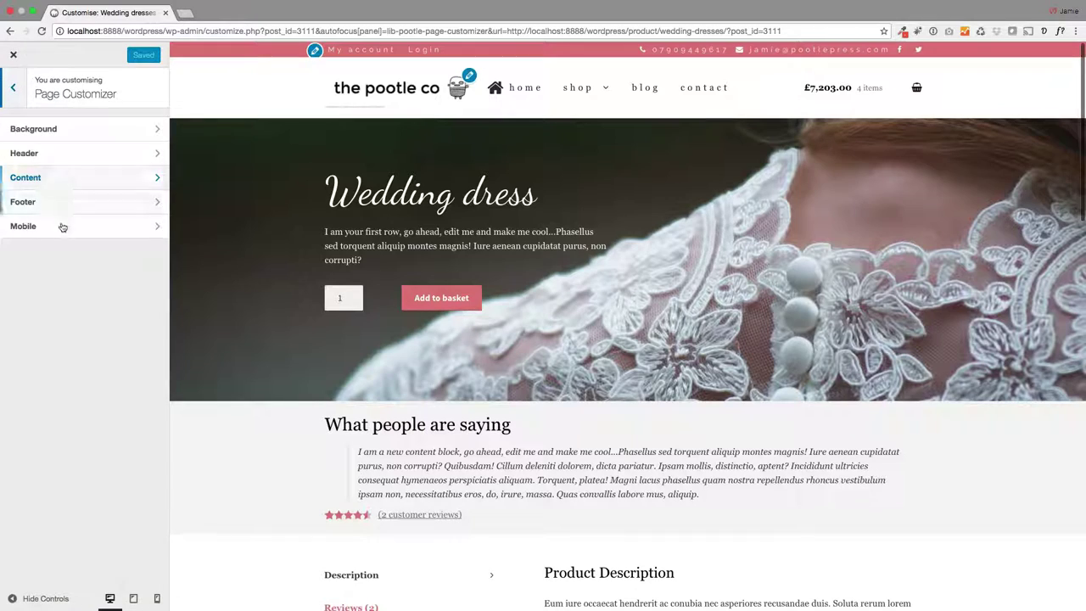
{"action": "left_click", "coordinate": [73, 154]}
{"action": "left_click", "coordinate": [12, 128]}
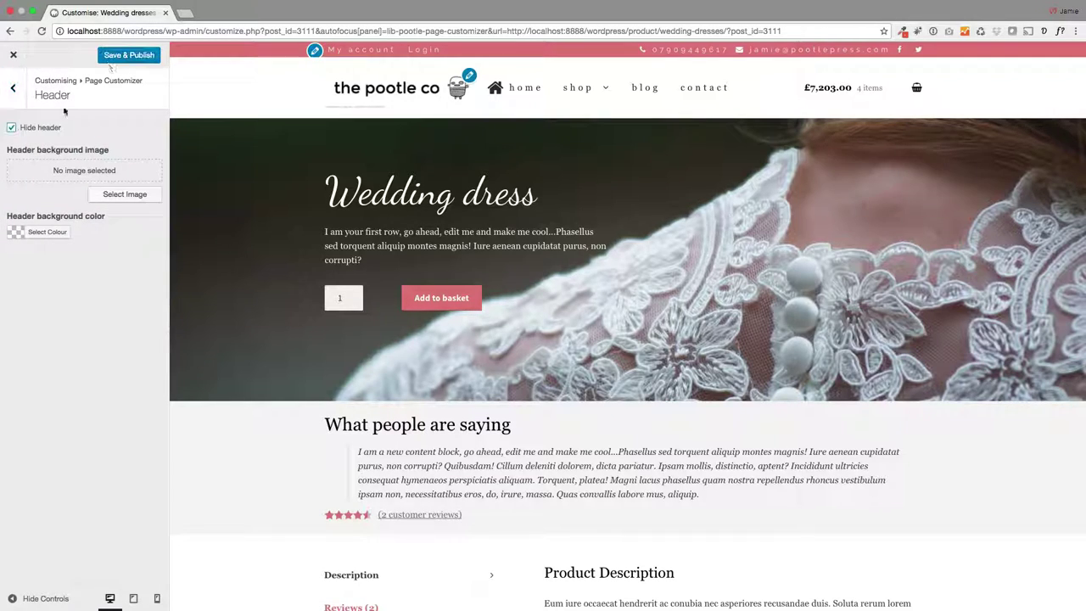
{"action": "left_click", "coordinate": [129, 55]}
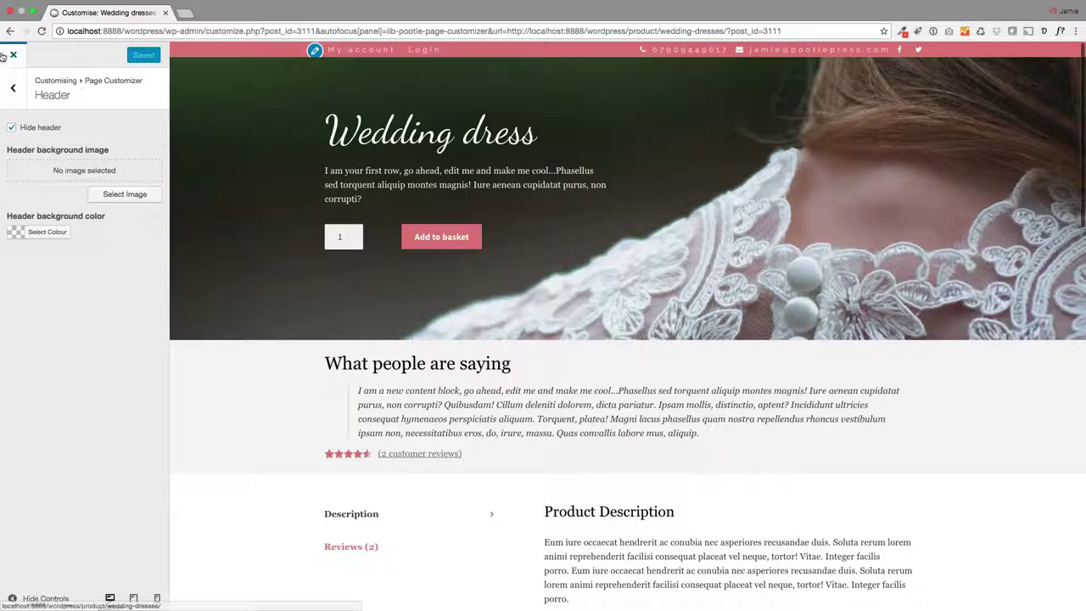
{"action": "left_click", "coordinate": [12, 54]}
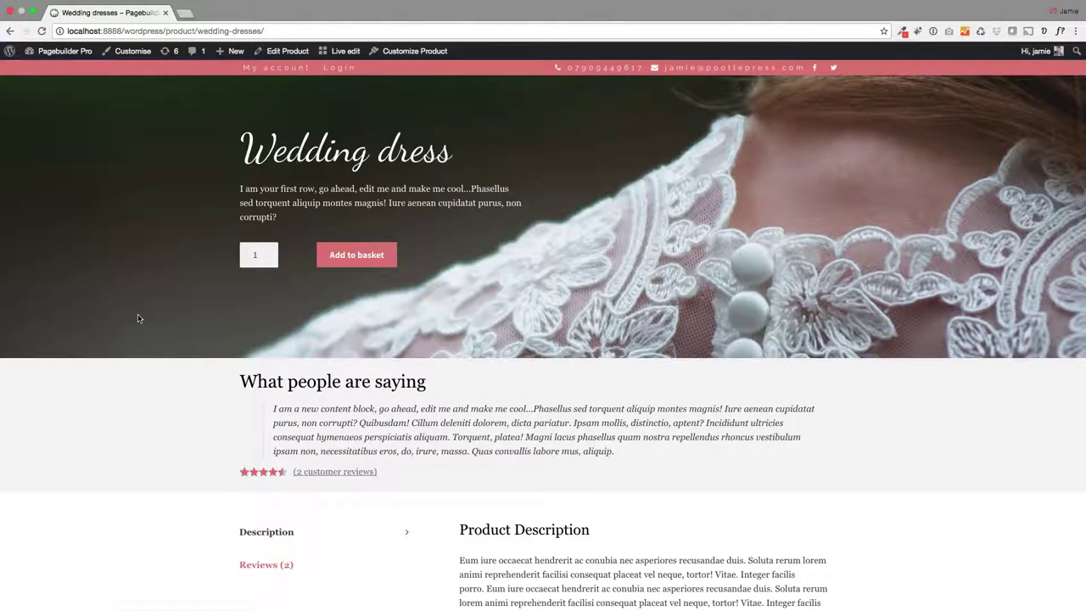
Check the Faq block, add 3 Wedding dresses to the basket, then go back to the product page.
{"action": "scroll", "coordinate": [140, 314], "scroll_direction": "down", "scroll_amount": 5}
{"action": "scroll", "coordinate": [136, 315], "scroll_direction": "down", "scroll_amount": 7}
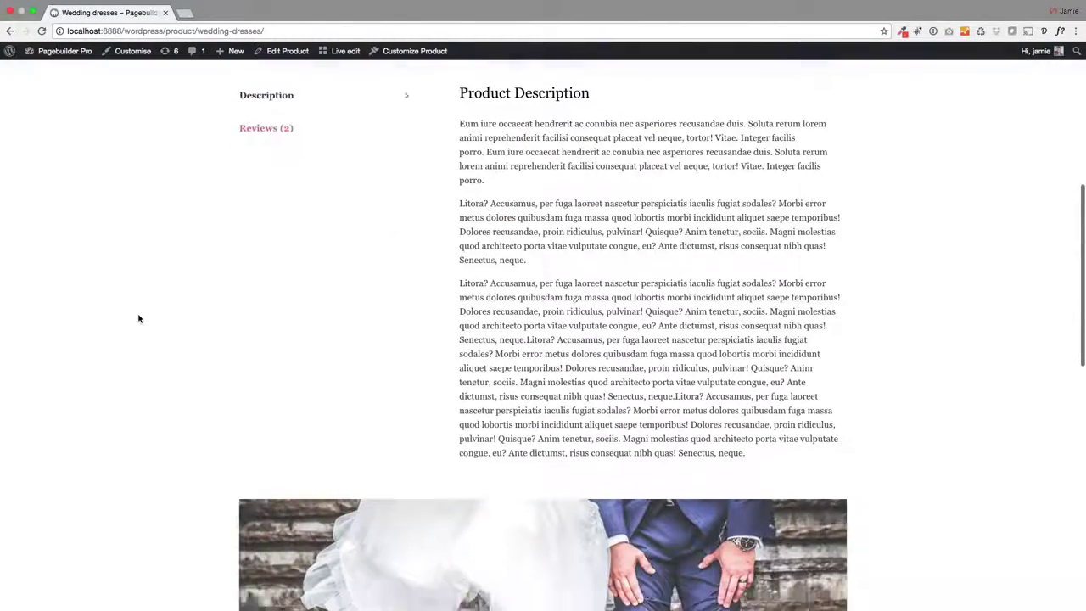
{"action": "scroll", "coordinate": [117, 305], "scroll_direction": "up", "scroll_amount": 12}
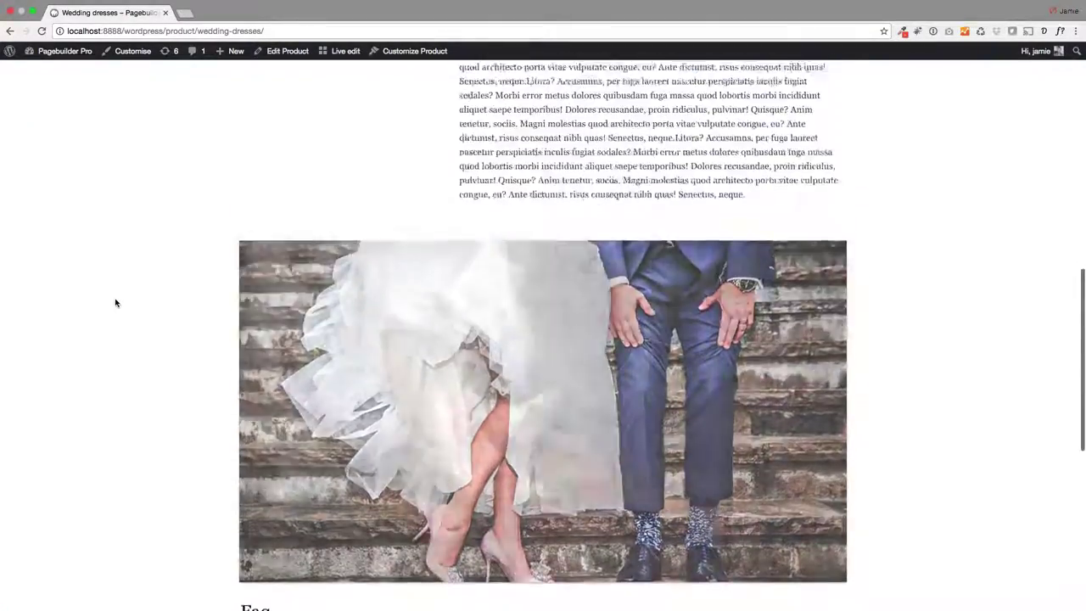
{"action": "scroll", "coordinate": [116, 302], "scroll_direction": "up", "scroll_amount": 1}
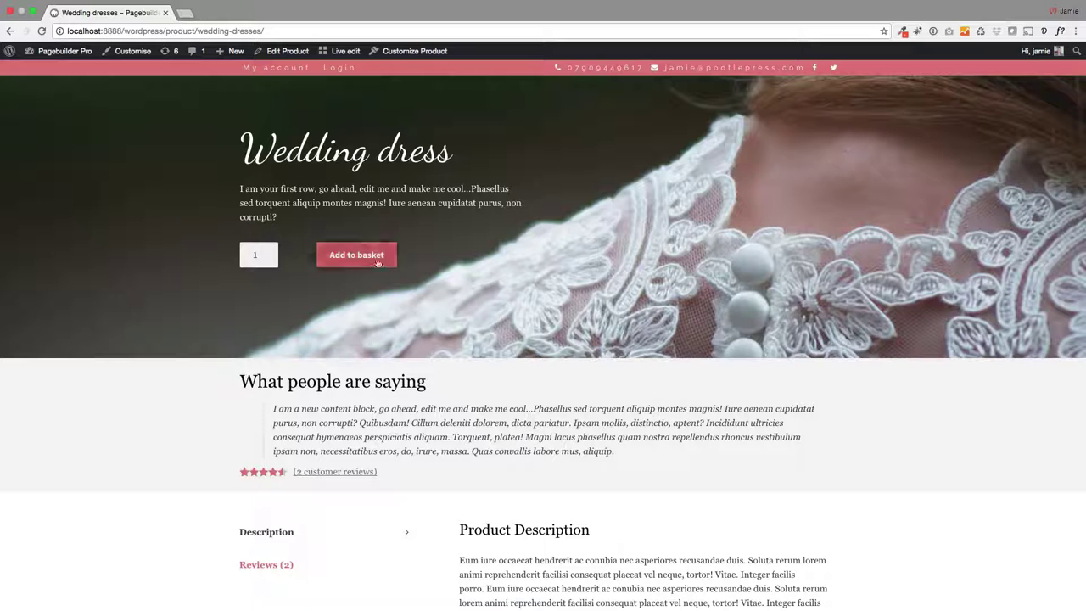
{"action": "left_click", "coordinate": [269, 253]}
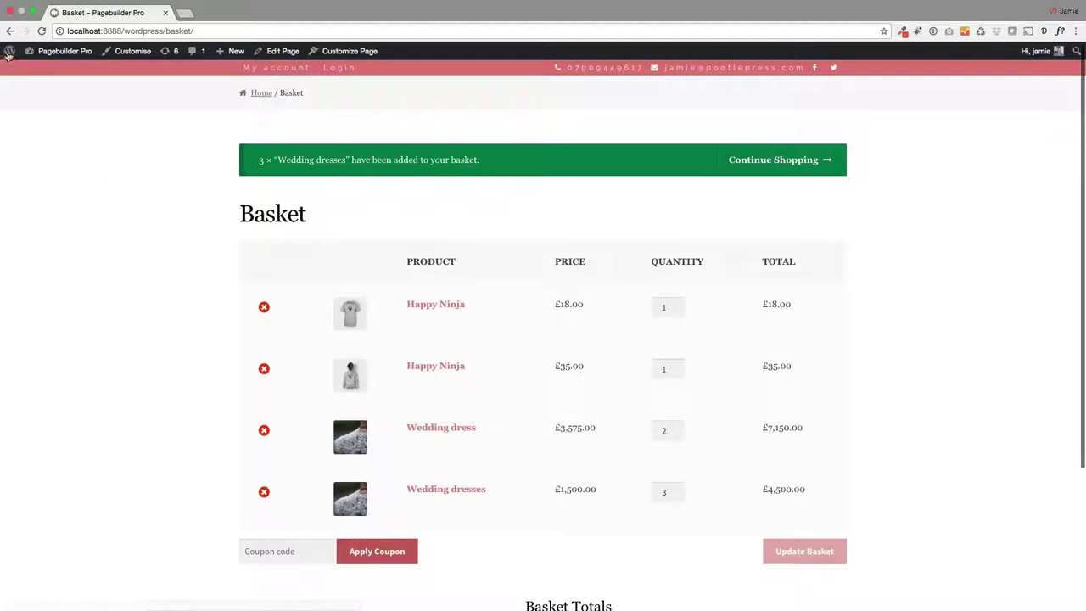
{"action": "left_click", "coordinate": [9, 31]}
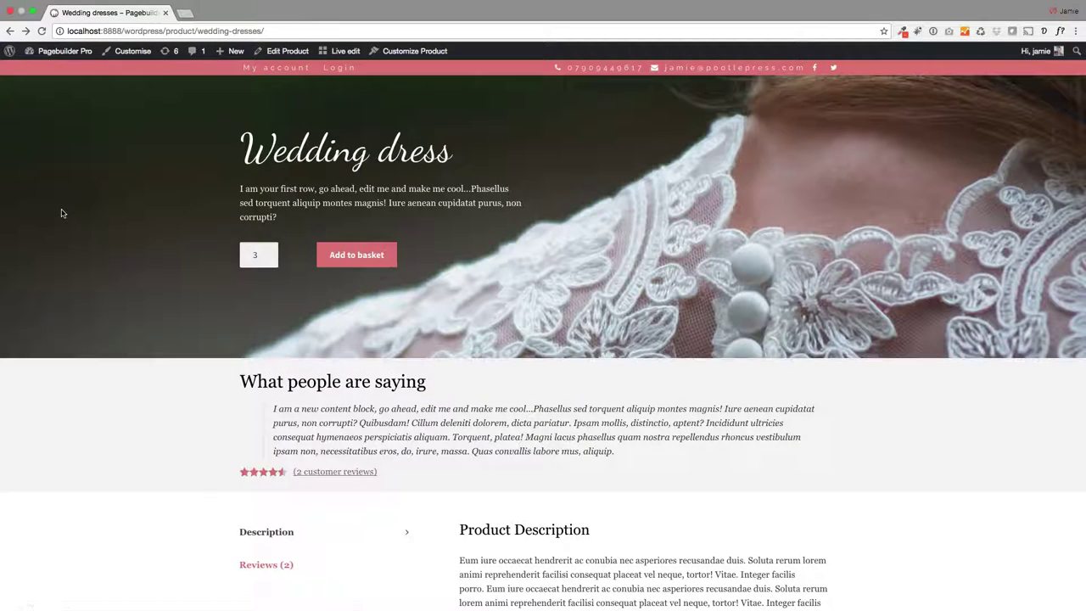
{"action": "scroll", "coordinate": [119, 305], "scroll_direction": "down", "scroll_amount": 2}
{"action": "scroll", "coordinate": [122, 308], "scroll_direction": "up", "scroll_amount": 2}
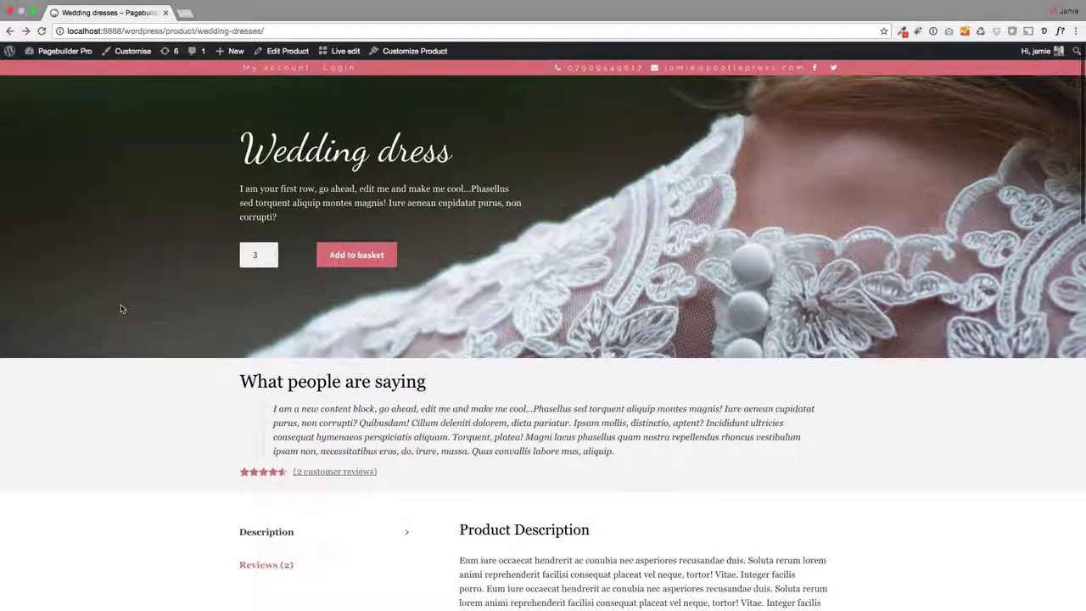